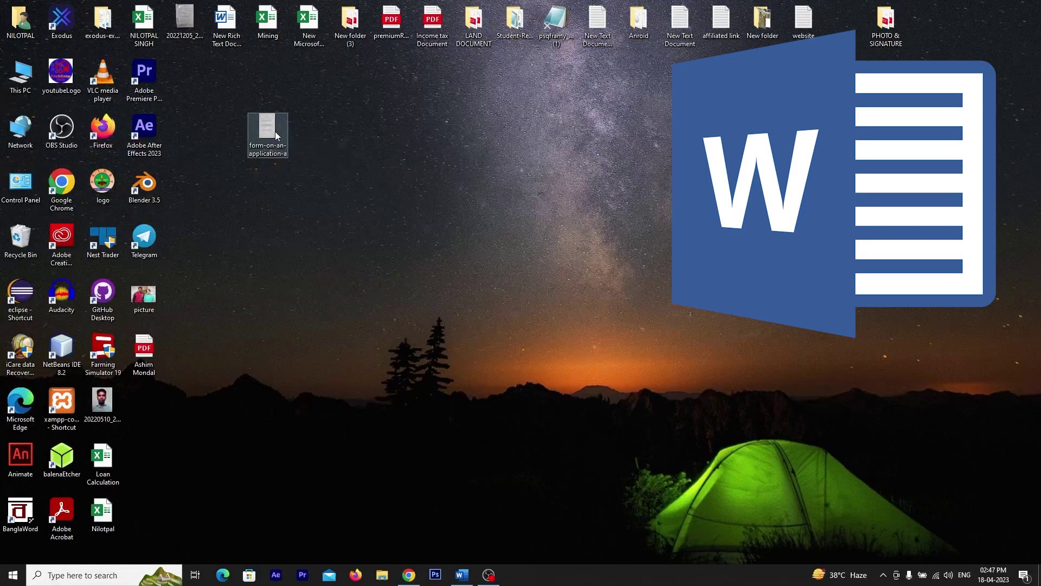
Preview the scanned form-on-an-application-a image in Photos, then return to Word
{"action": "double_click", "coordinate": [275, 131]}
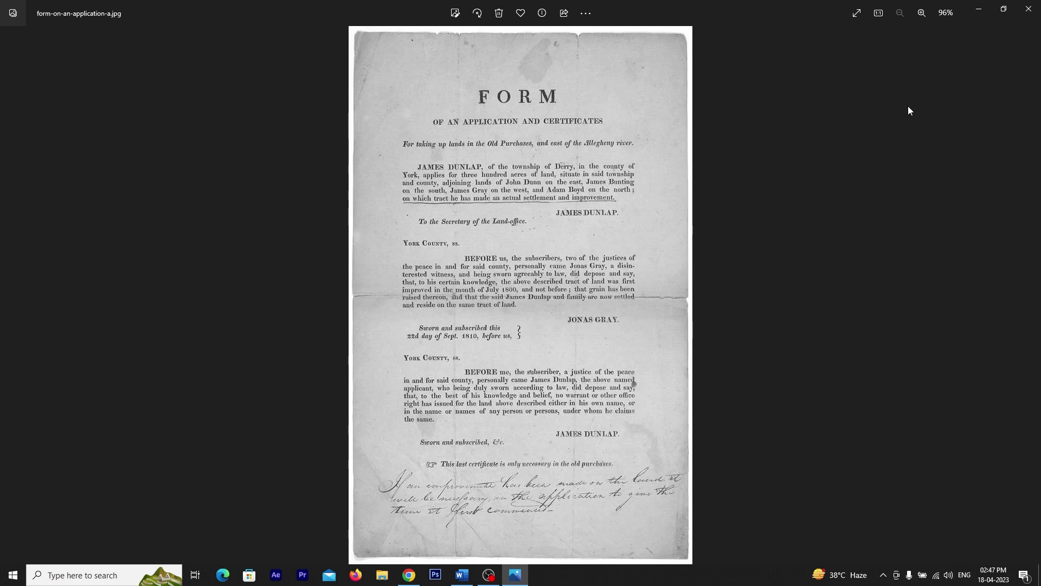
{"action": "left_click", "coordinate": [1030, 9]}
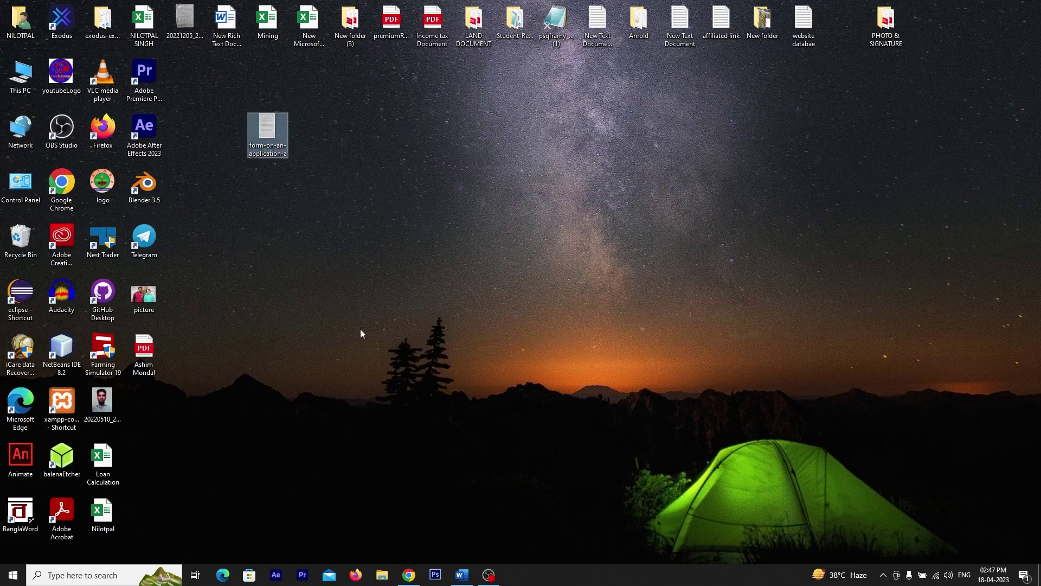
{"action": "left_click", "coordinate": [462, 575]}
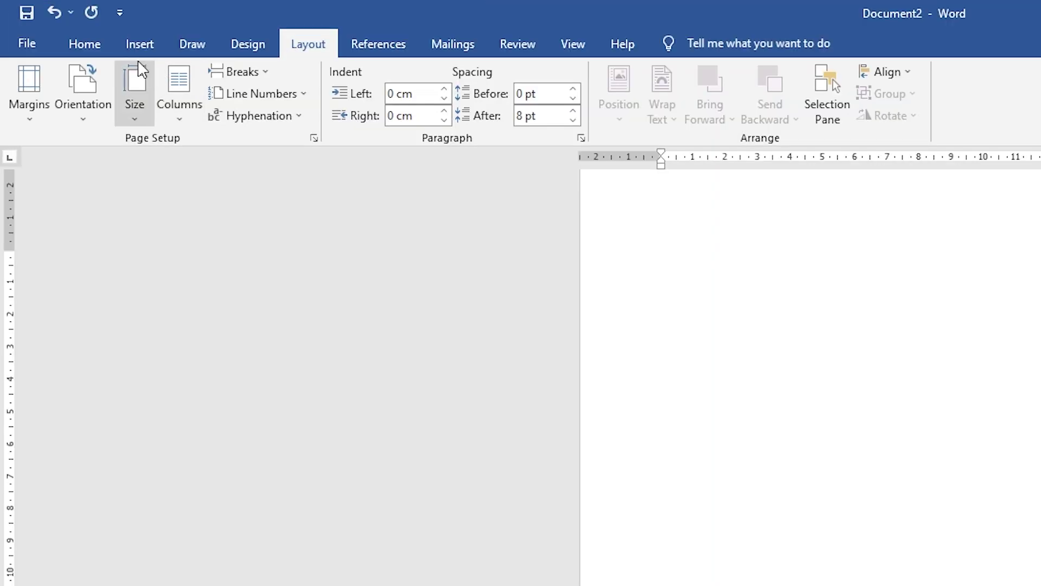
Create a new blank document and insert the form-on-an-application-a picture from the Desktop
{"action": "left_click", "coordinate": [16, 27]}
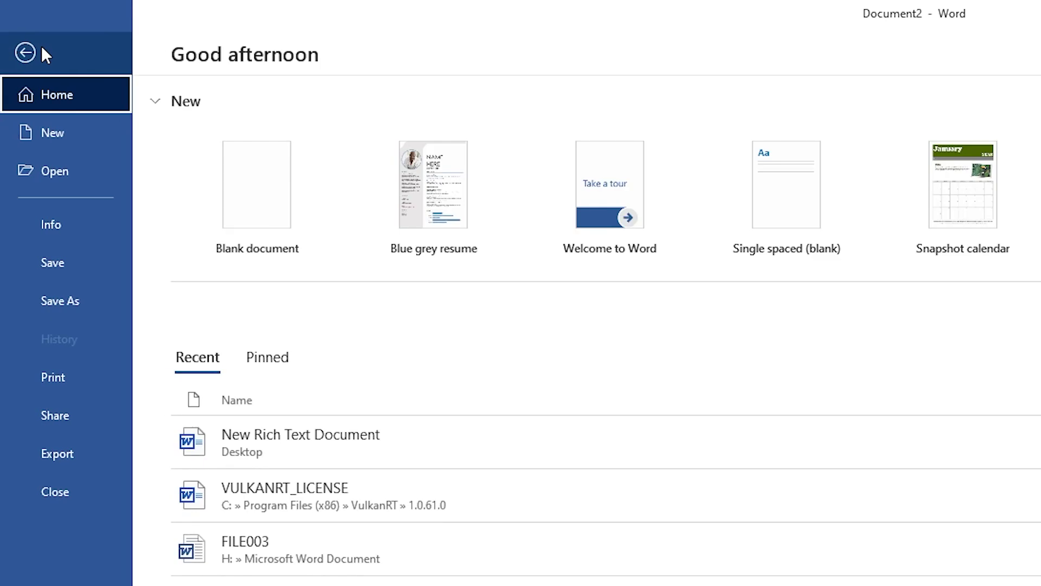
{"action": "left_click", "coordinate": [269, 211]}
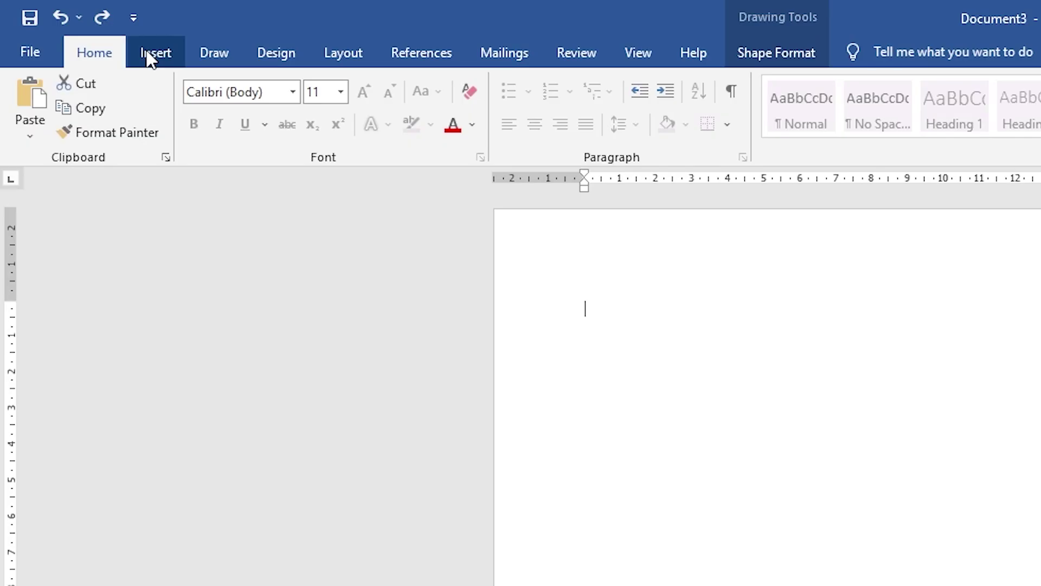
{"action": "left_click", "coordinate": [78, 27]}
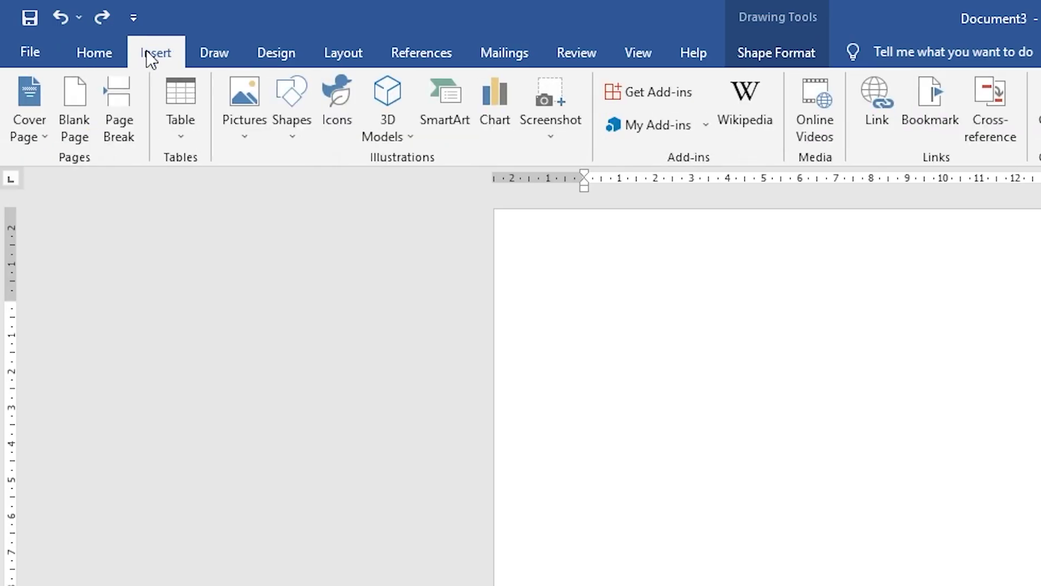
{"action": "left_click", "coordinate": [244, 135]}
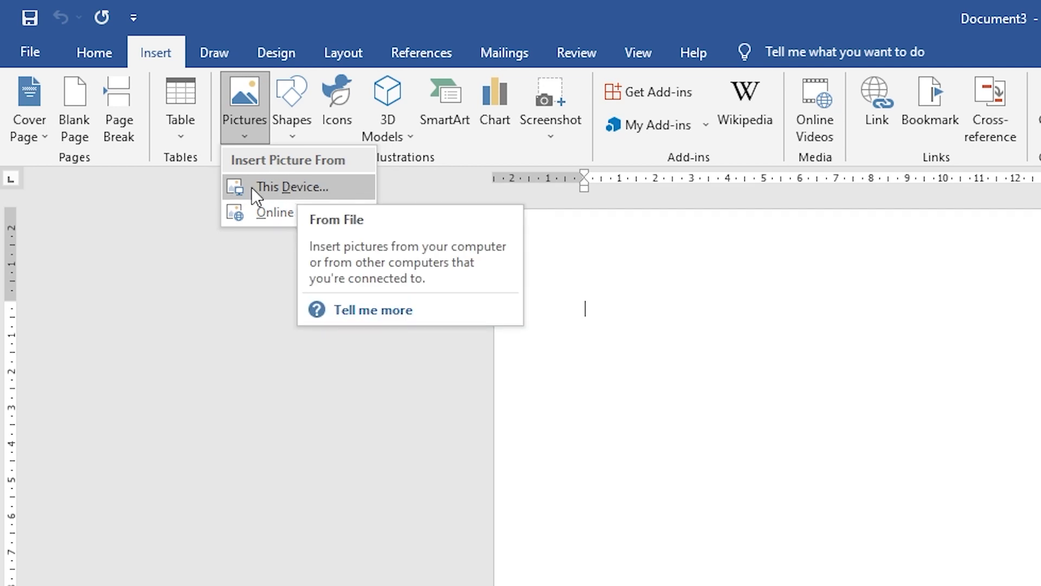
{"action": "left_click", "coordinate": [274, 185]}
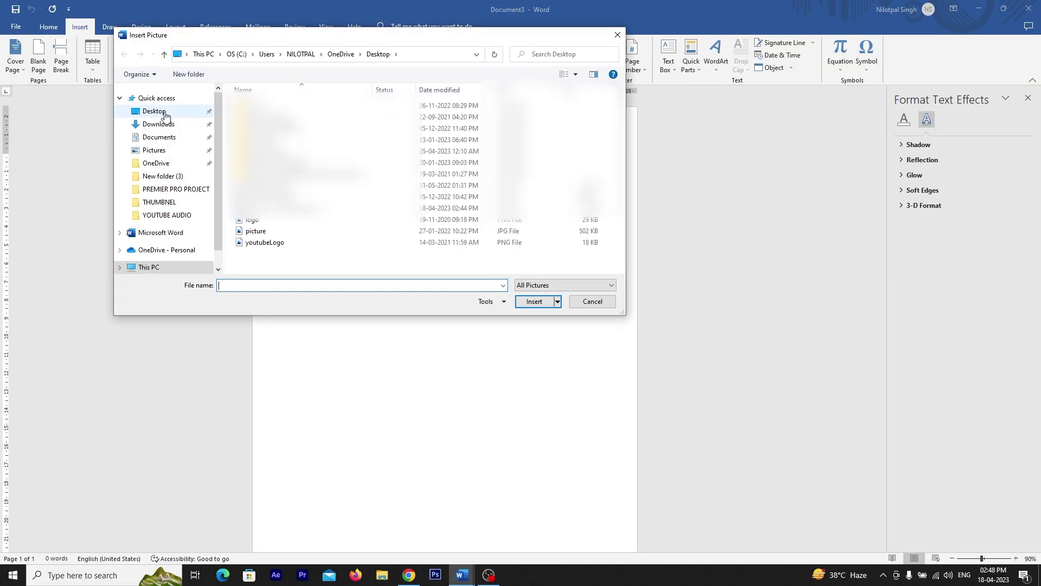
{"action": "left_click", "coordinate": [166, 116]}
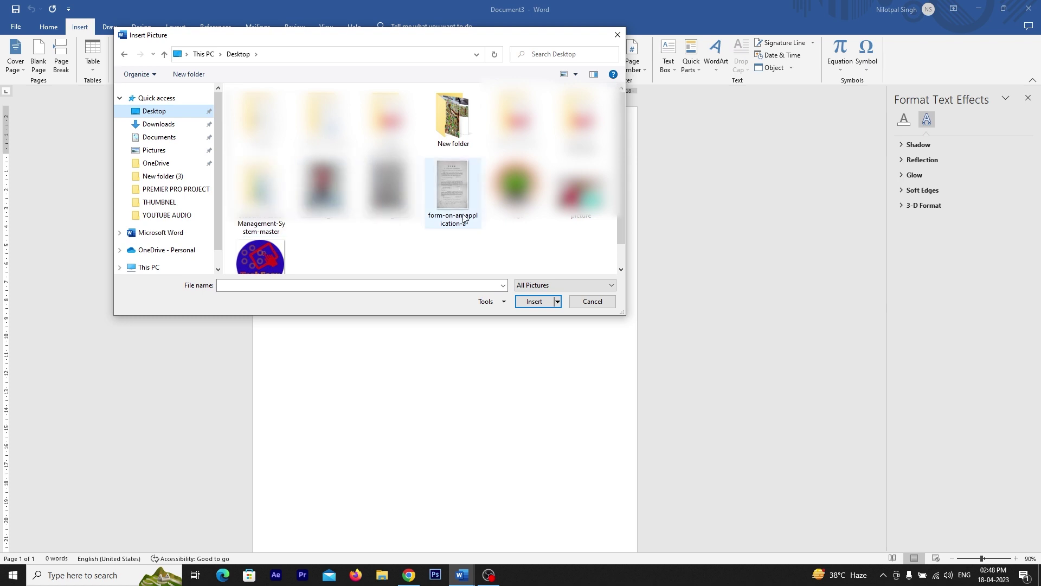
{"action": "left_click", "coordinate": [454, 186]}
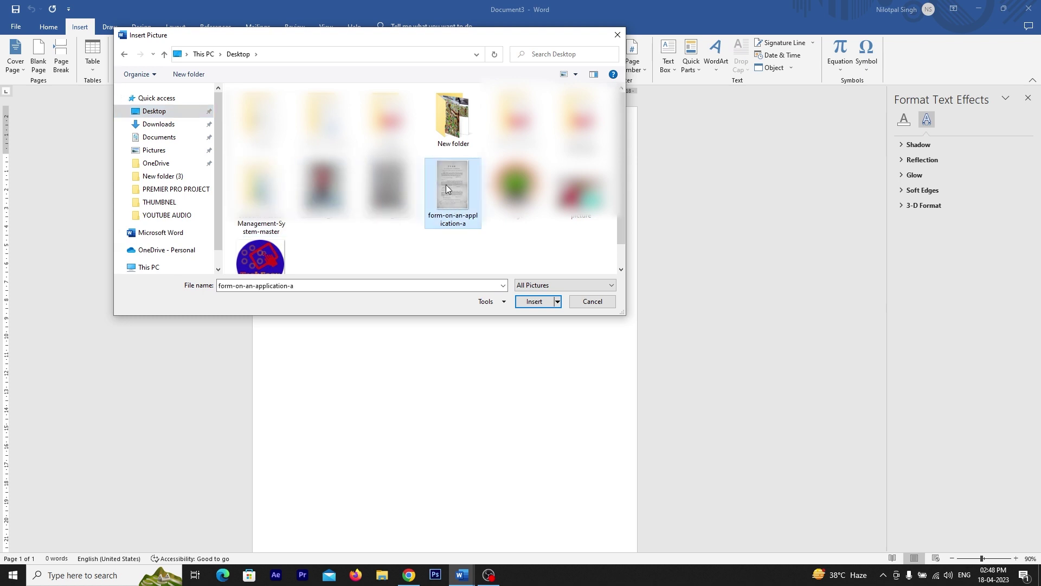
{"action": "left_click", "coordinate": [529, 302]}
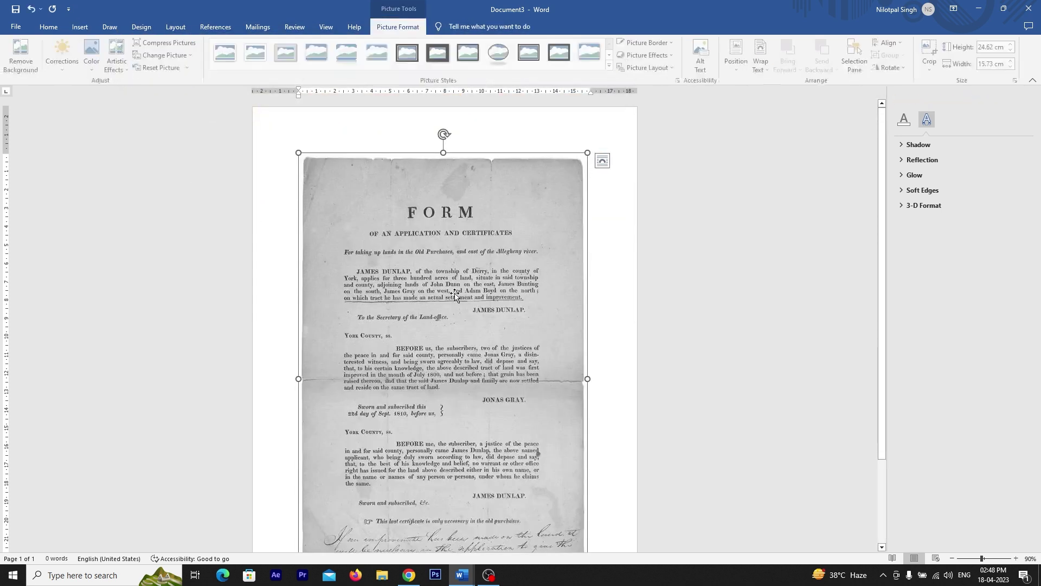
Try Picture Format styles on the form image, including a softer framed style
{"action": "scroll", "coordinate": [455, 296], "scroll_direction": "down", "scroll_amount": 2}
{"action": "scroll", "coordinate": [559, 303], "scroll_direction": "down", "scroll_amount": 1}
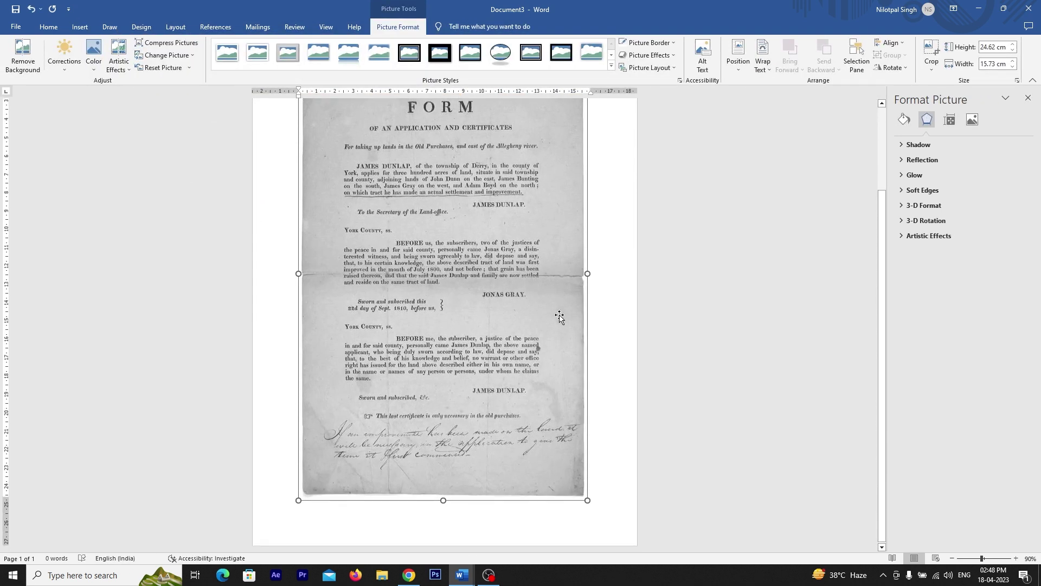
{"action": "scroll", "coordinate": [559, 317], "scroll_direction": "up", "scroll_amount": 2}
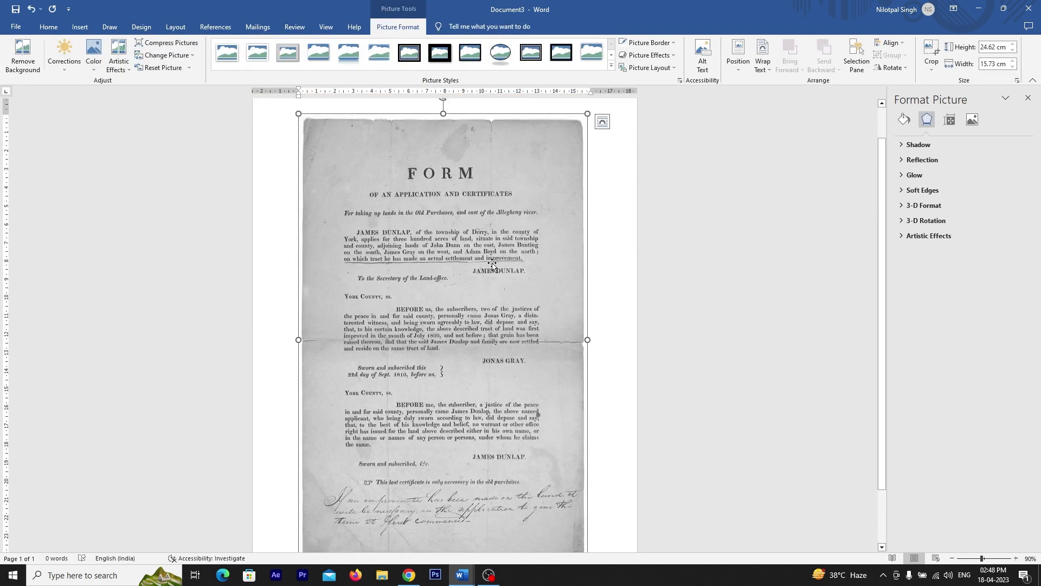
{"action": "left_click", "coordinate": [594, 54]}
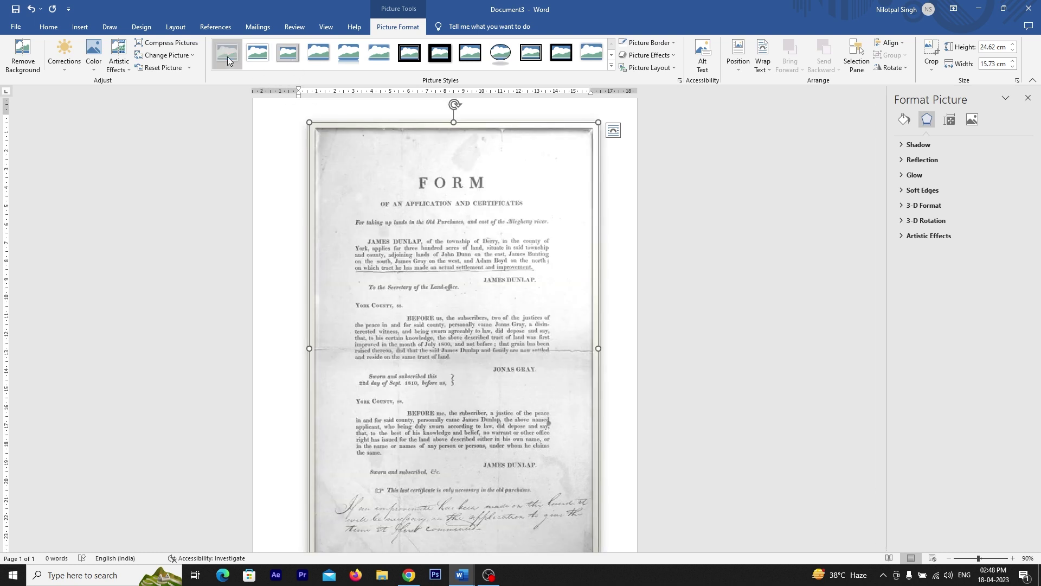
{"action": "left_click", "coordinate": [226, 56]}
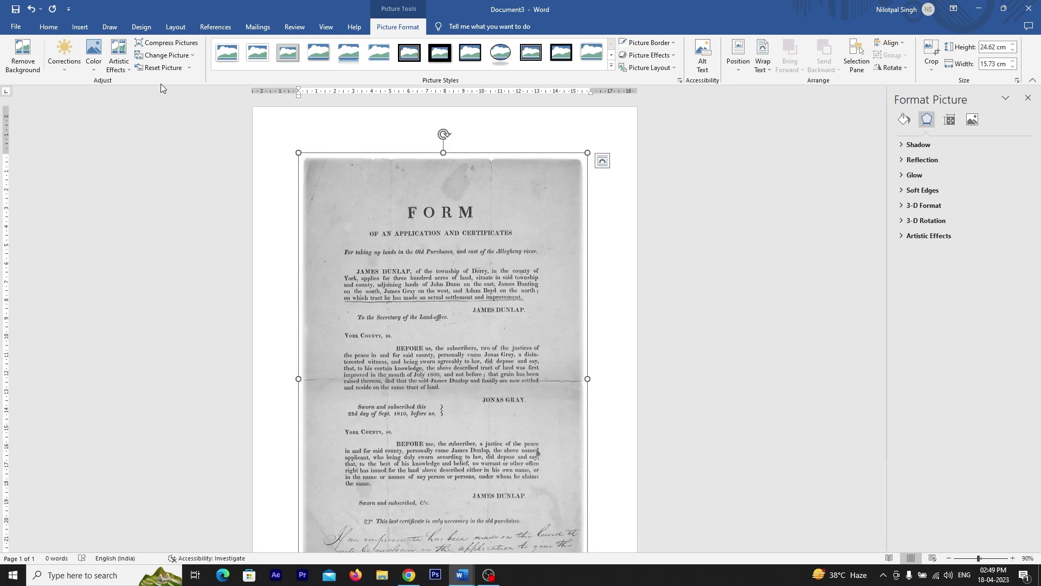
{"action": "left_click", "coordinate": [174, 27]}
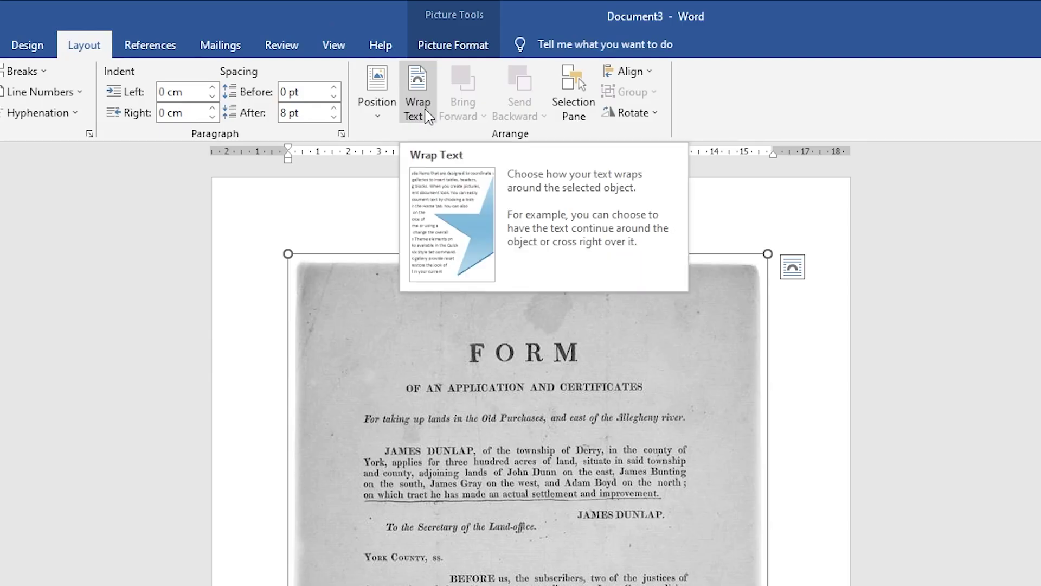
Set the form image's text wrapping to Through and position it at the top left
{"action": "left_click", "coordinate": [427, 116]}
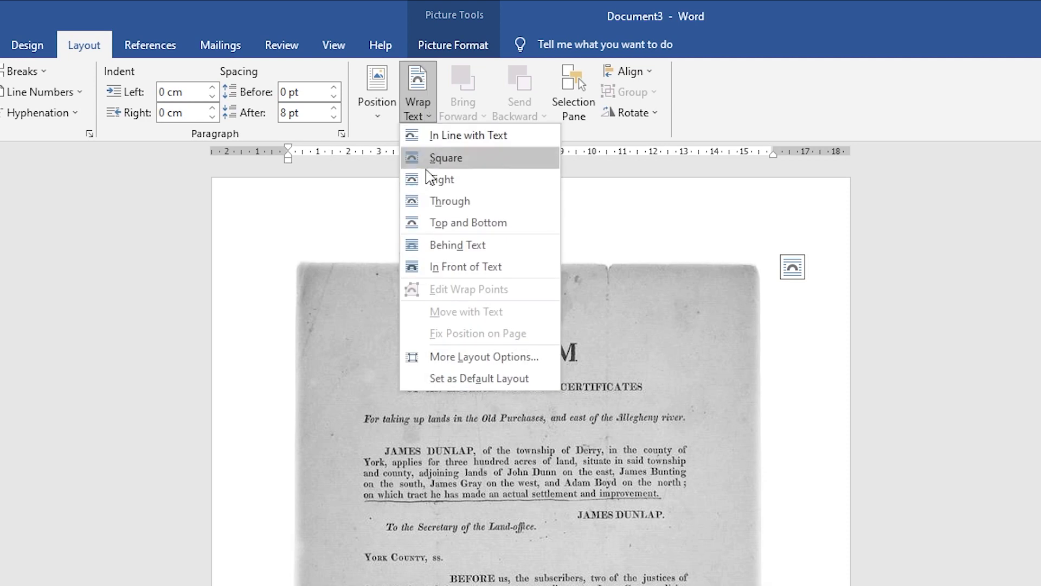
{"action": "left_click", "coordinate": [457, 205]}
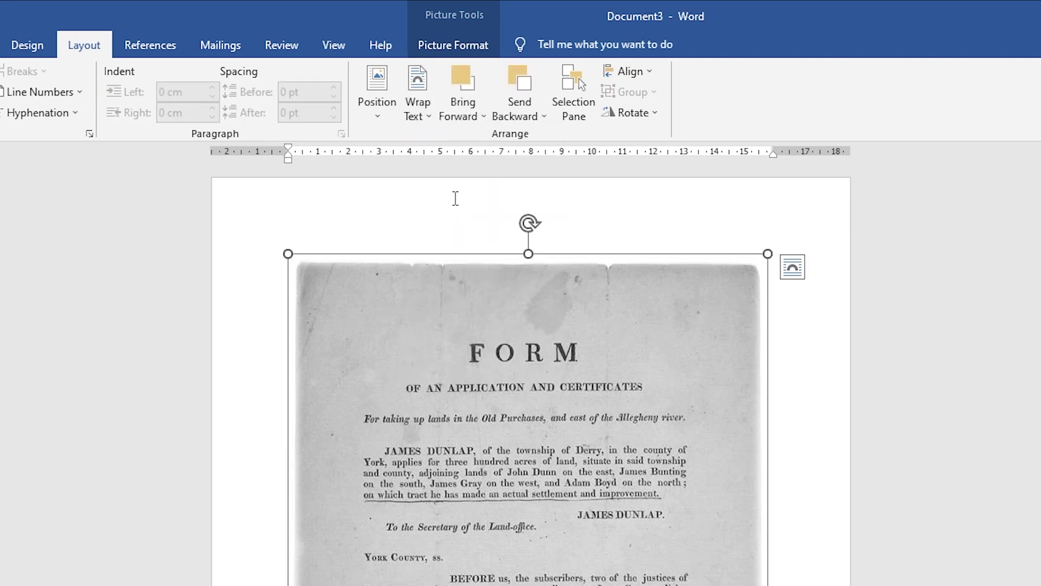
{"action": "left_click", "coordinate": [383, 107]}
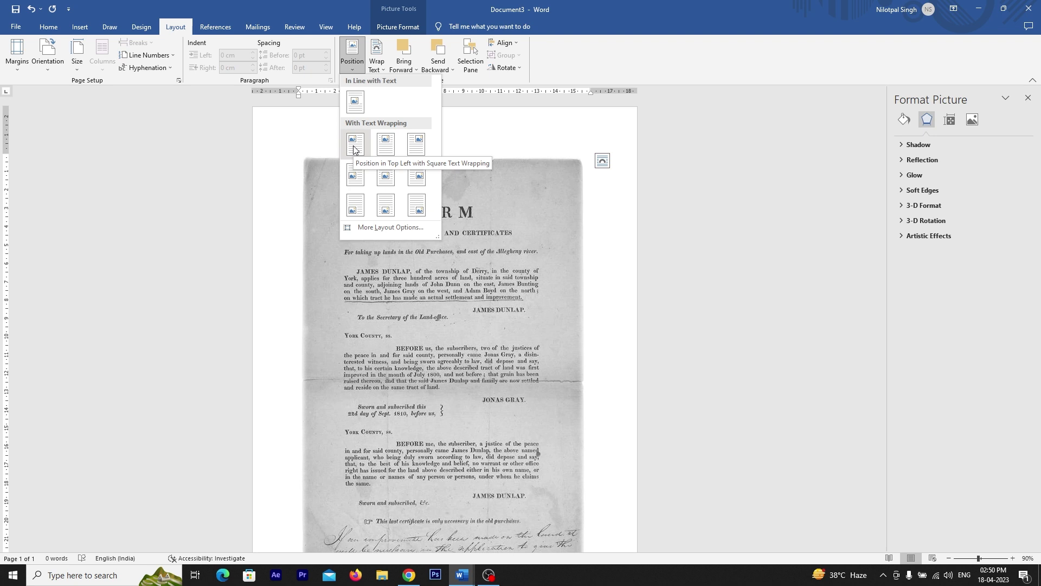
{"action": "left_click", "coordinate": [353, 150]}
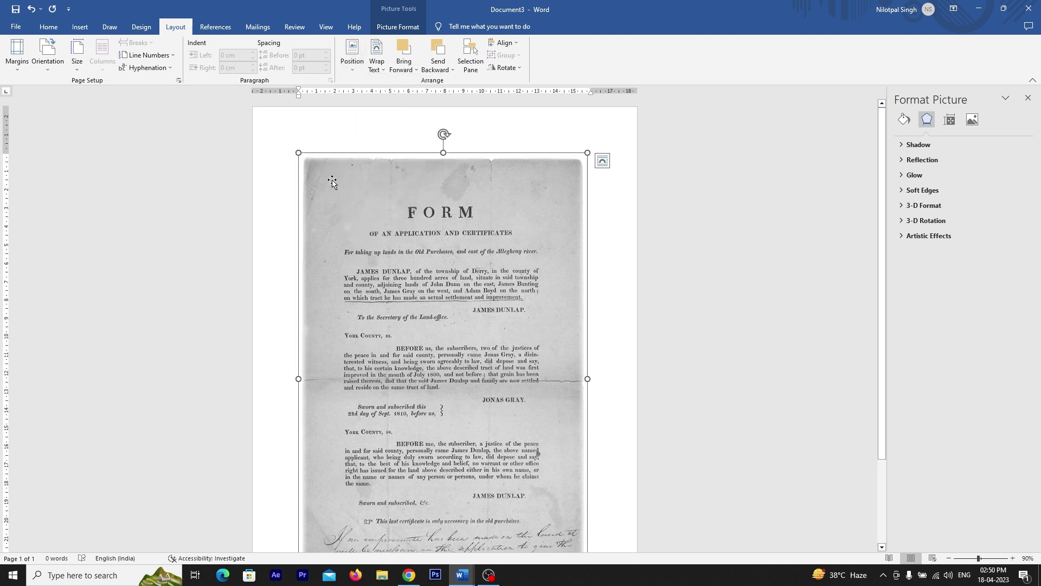
Drag and stretch the form image to fill the page, about 29 cm by 19.64 cm
{"action": "left_click_drag", "start_coordinate": [346, 210], "coordinate": [321, 179]}
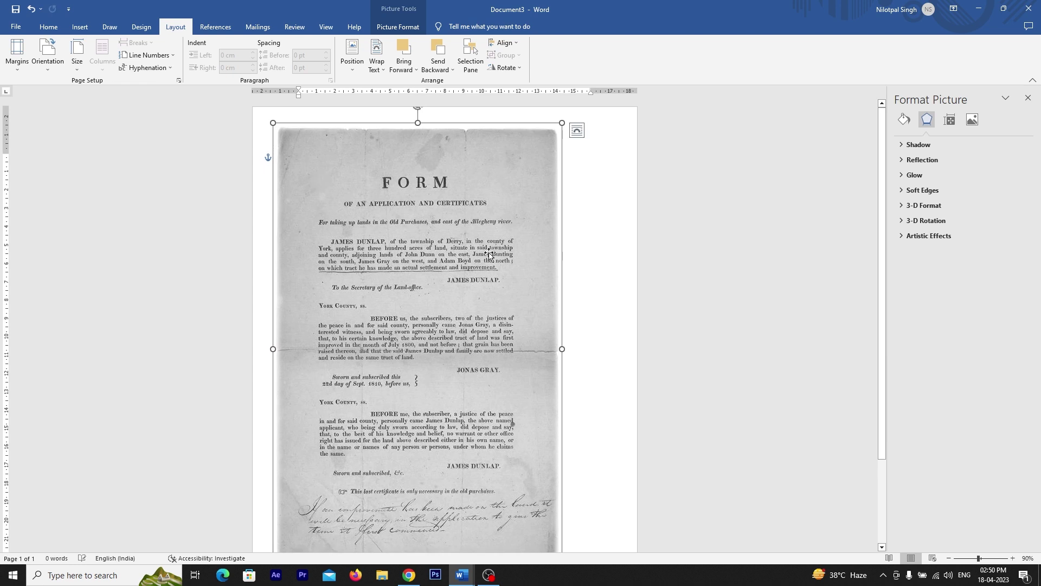
{"action": "left_click_drag", "start_coordinate": [387, 197], "coordinate": [380, 195]}
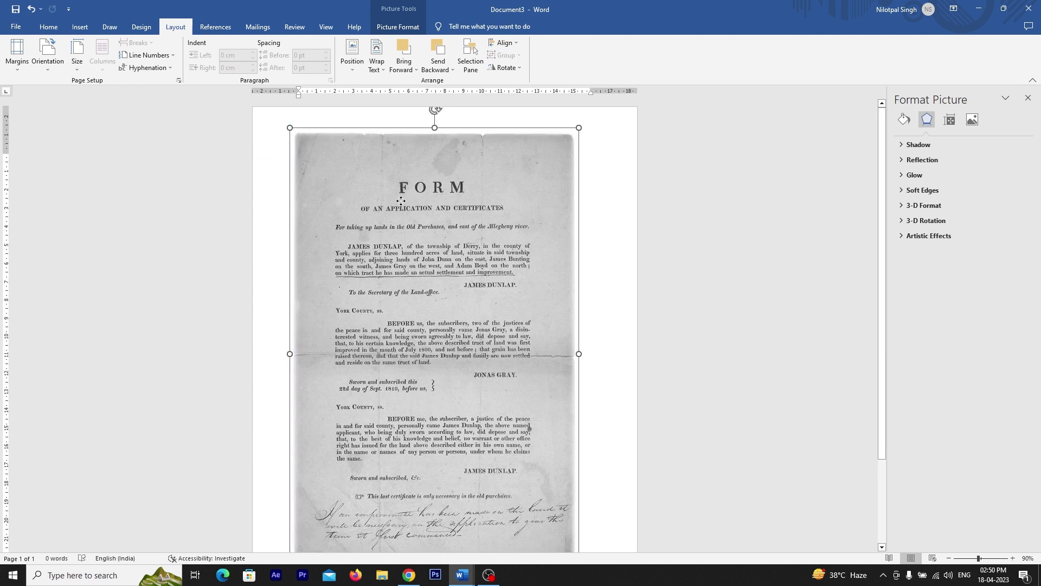
{"action": "left_click_drag", "start_coordinate": [380, 194], "coordinate": [398, 201]}
{"action": "left_click", "coordinate": [948, 558]}
{"action": "left_click", "coordinate": [949, 558]}
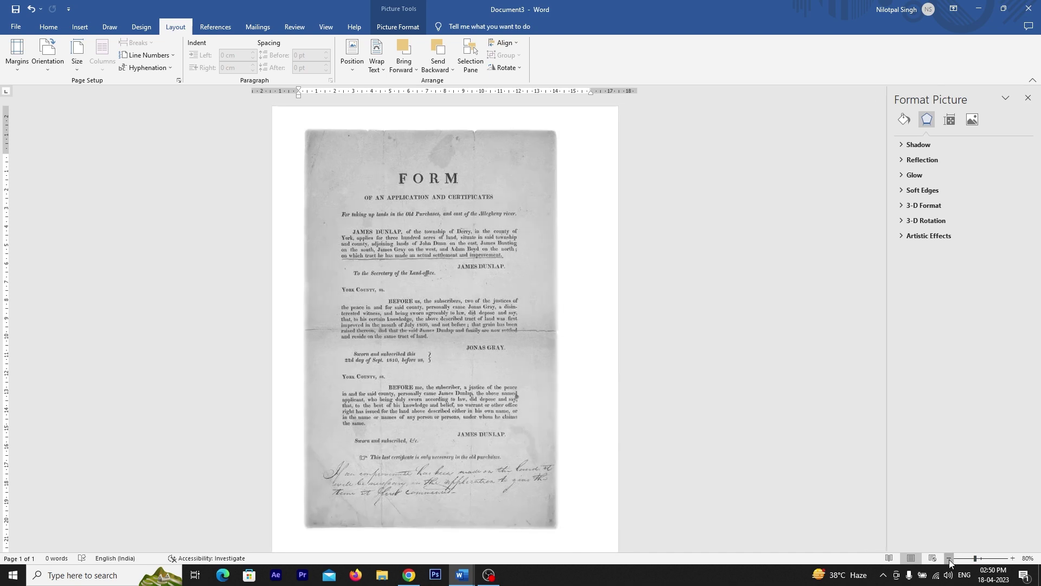
{"action": "left_click_drag", "start_coordinate": [437, 320], "coordinate": [416, 313]}
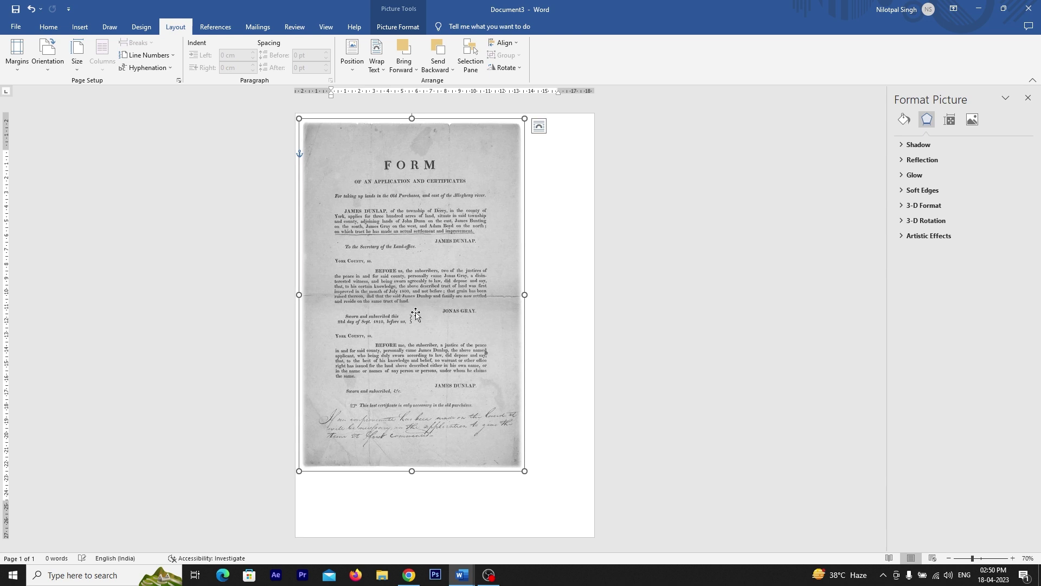
{"action": "left_click_drag", "start_coordinate": [523, 470], "coordinate": [572, 490]}
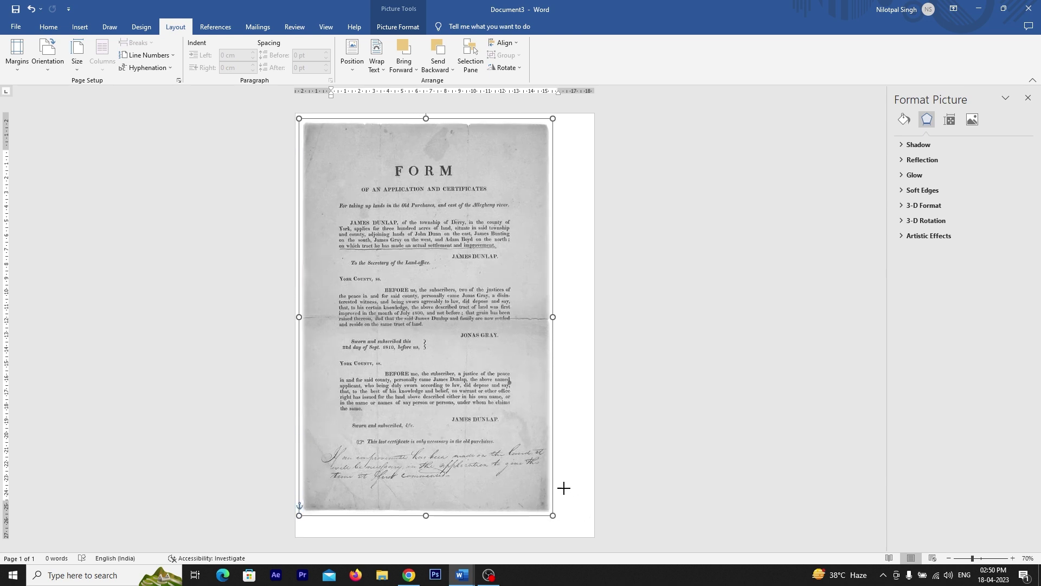
{"action": "left_click_drag", "start_coordinate": [471, 365], "coordinate": [484, 363]}
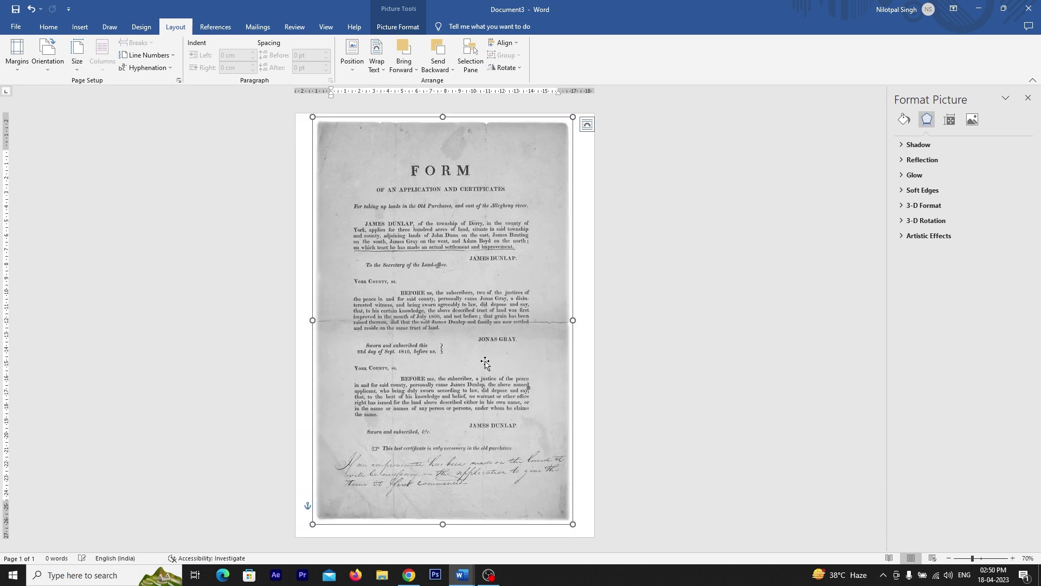
{"action": "left_click_drag", "start_coordinate": [574, 321], "coordinate": [582, 319]}
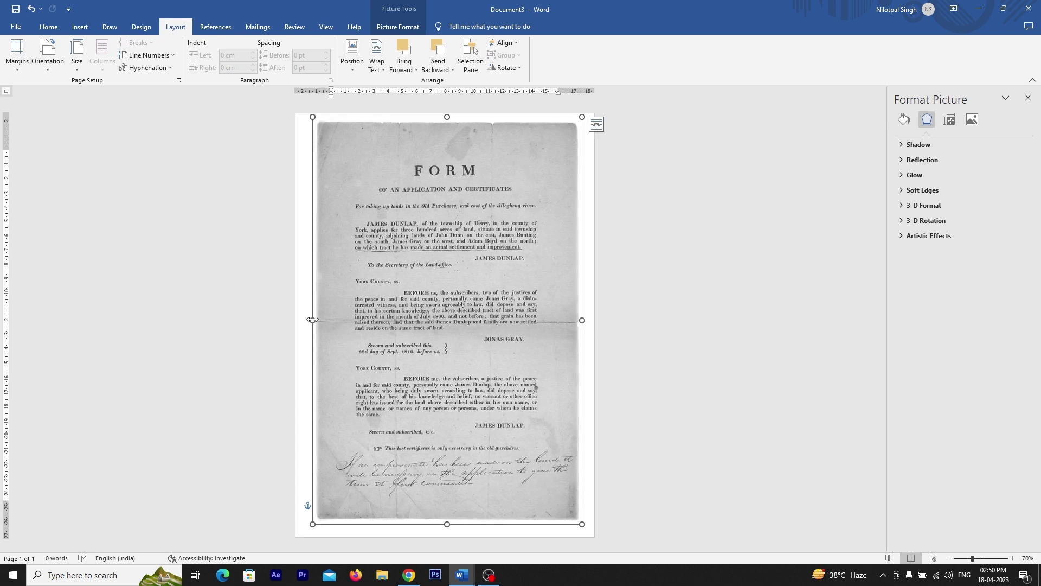
{"action": "left_click_drag", "start_coordinate": [312, 320], "coordinate": [301, 320]}
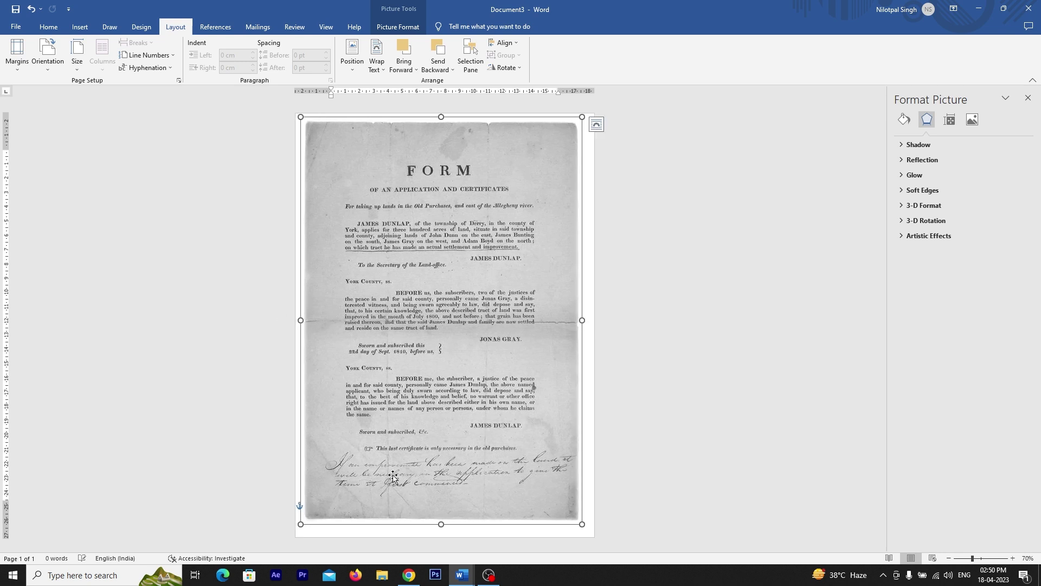
{"action": "left_click_drag", "start_coordinate": [441, 524], "coordinate": [439, 532]}
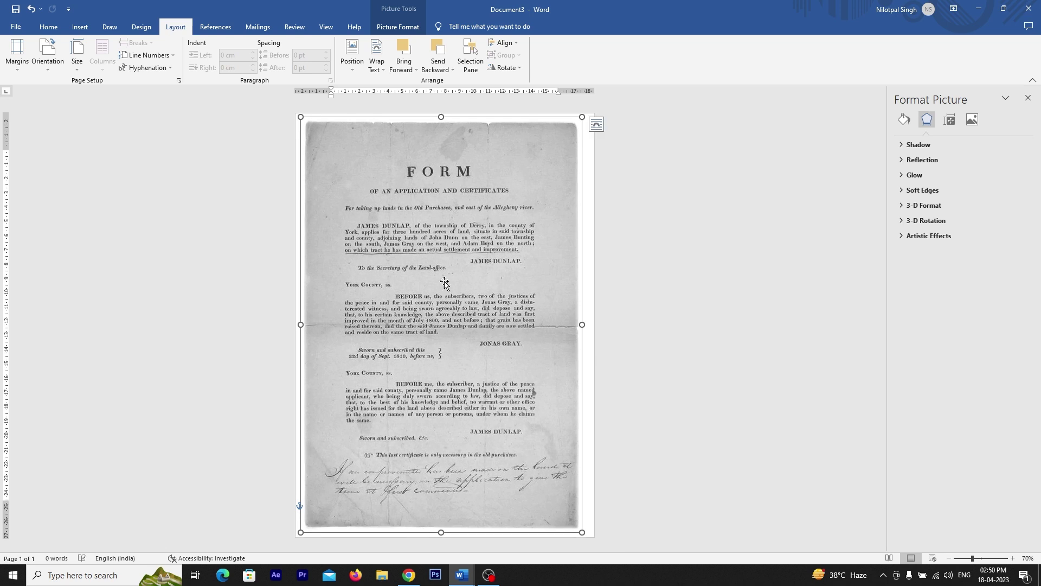
{"action": "left_click", "coordinate": [592, 250]}
Show the form image's Picture Corrections section in the Format Picture pane
{"action": "left_click", "coordinate": [441, 268]}
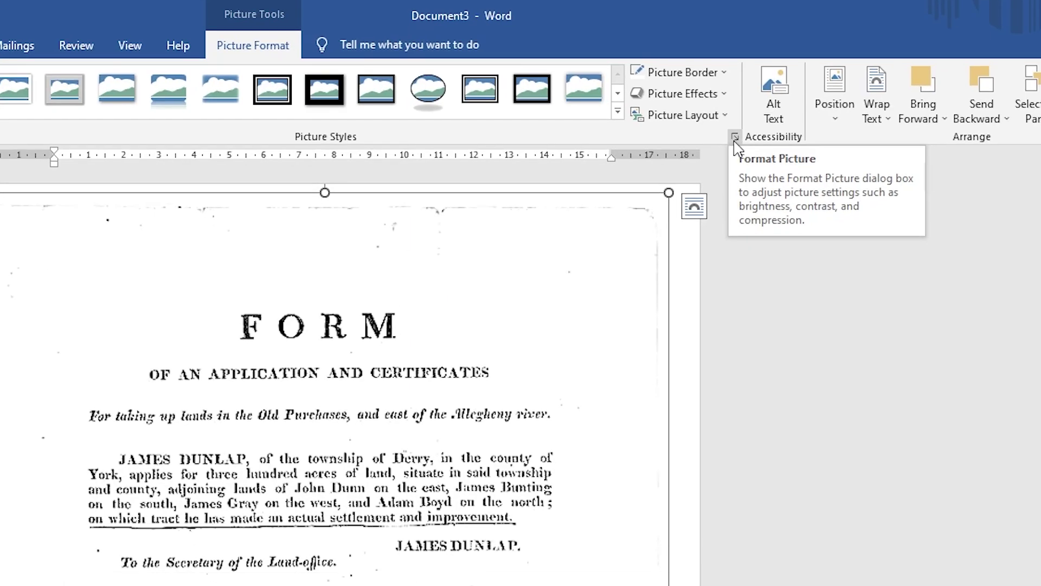
{"action": "left_click", "coordinate": [734, 139]}
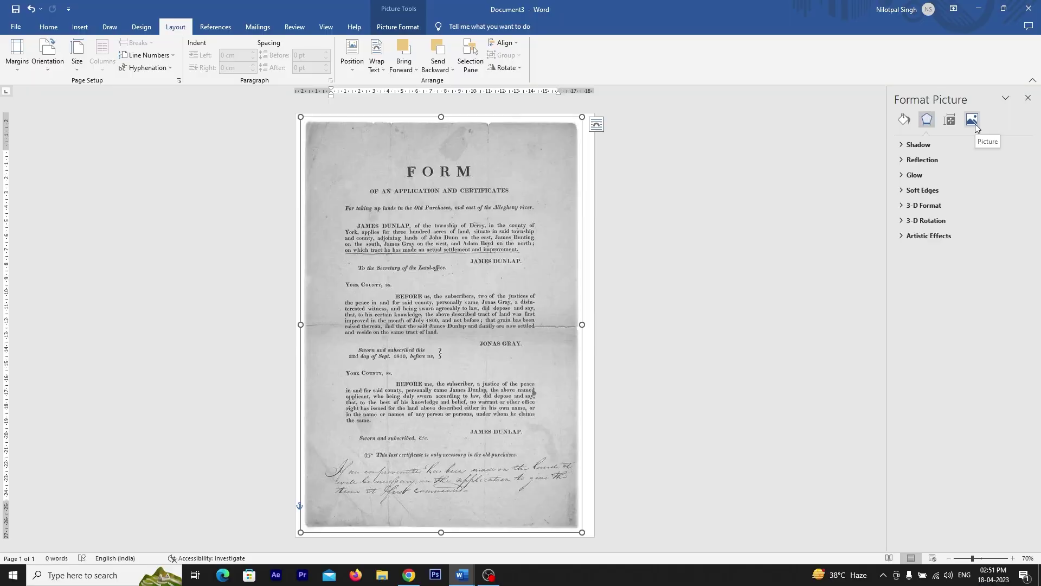
{"action": "left_click", "coordinate": [975, 123]}
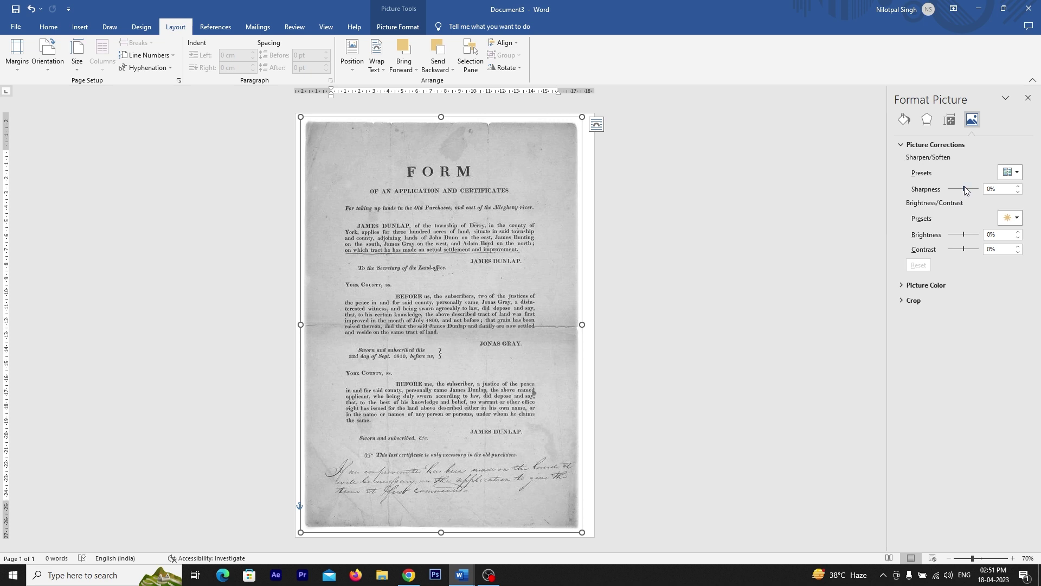
Raise sharpness to about 51%, increase brightness and slightly raise contrast
{"action": "left_click", "coordinate": [965, 188]}
{"action": "left_click_drag", "start_coordinate": [965, 186], "coordinate": [968, 186]}
{"action": "left_click_drag", "start_coordinate": [970, 186], "coordinate": [971, 186]}
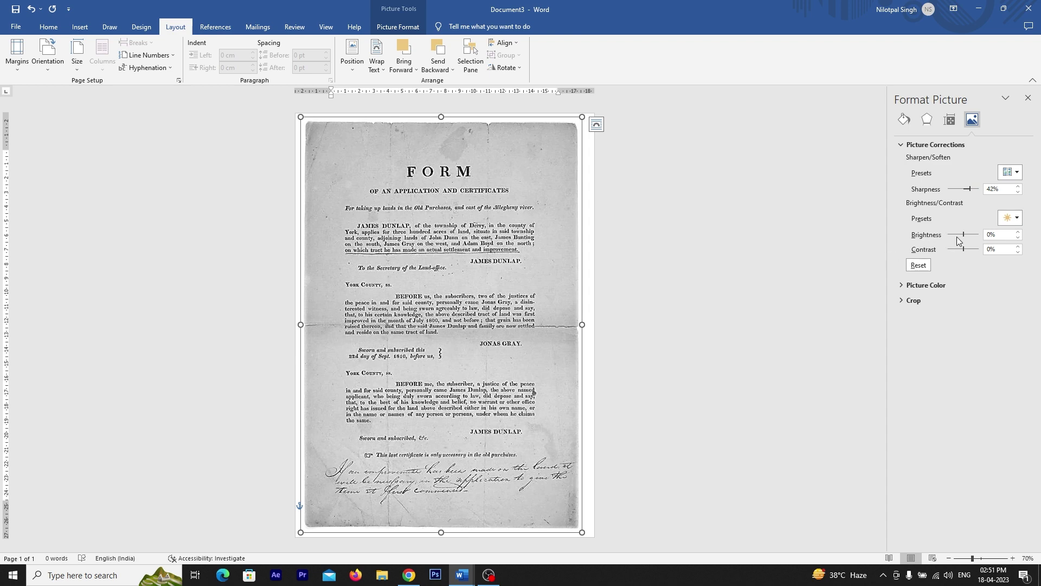
{"action": "left_click_drag", "start_coordinate": [964, 235], "coordinate": [968, 234]}
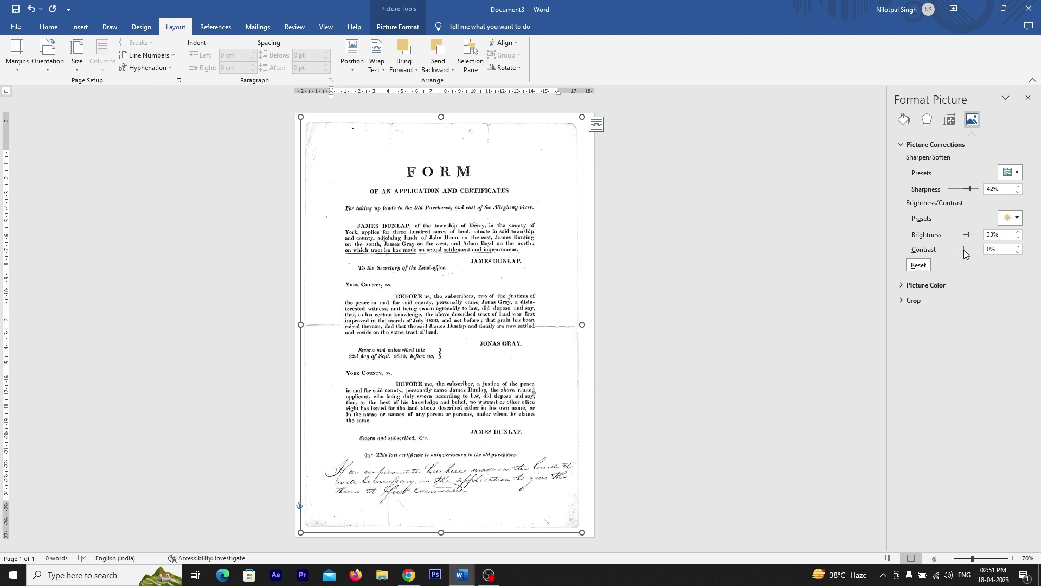
{"action": "left_click_drag", "start_coordinate": [965, 249], "coordinate": [967, 247]}
At 100% zoom, fine-tune sharpness to about 43% and settle brightness and contrast
{"action": "left_click", "coordinate": [1012, 559]}
{"action": "left_click", "coordinate": [1012, 558]}
{"action": "left_click", "coordinate": [1012, 559]}
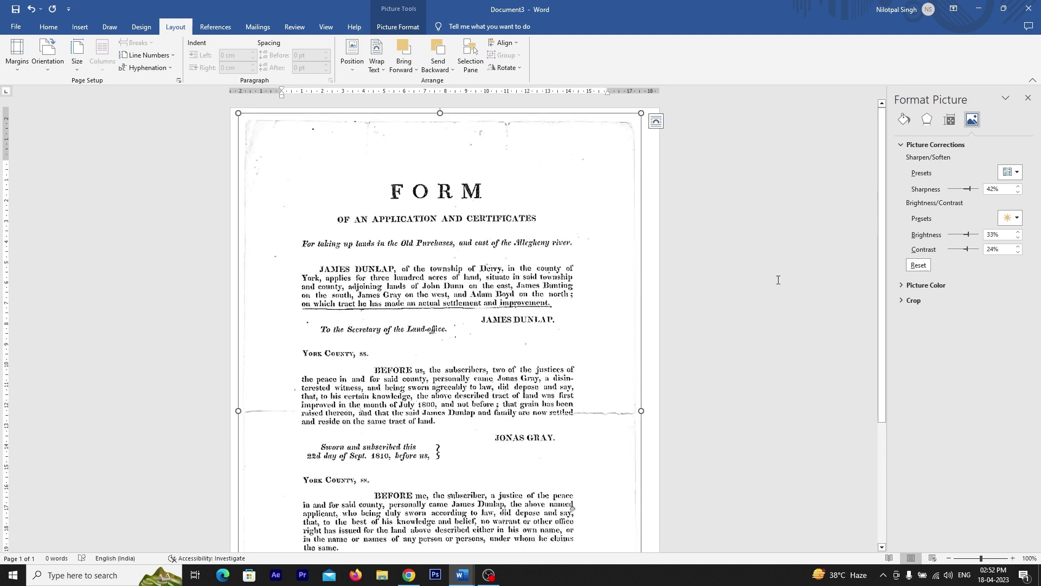
{"action": "left_click_drag", "start_coordinate": [880, 246], "coordinate": [879, 259]}
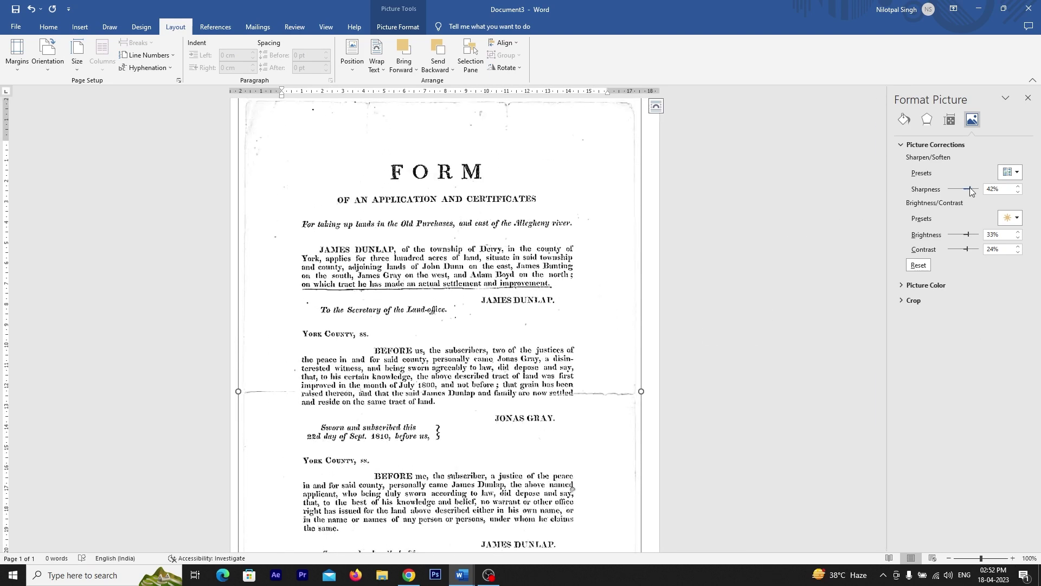
{"action": "left_click_drag", "start_coordinate": [977, 187], "coordinate": [971, 188]}
{"action": "left_click_drag", "start_coordinate": [967, 235], "coordinate": [971, 235]}
{"action": "left_click_drag", "start_coordinate": [966, 249], "coordinate": [963, 247]}
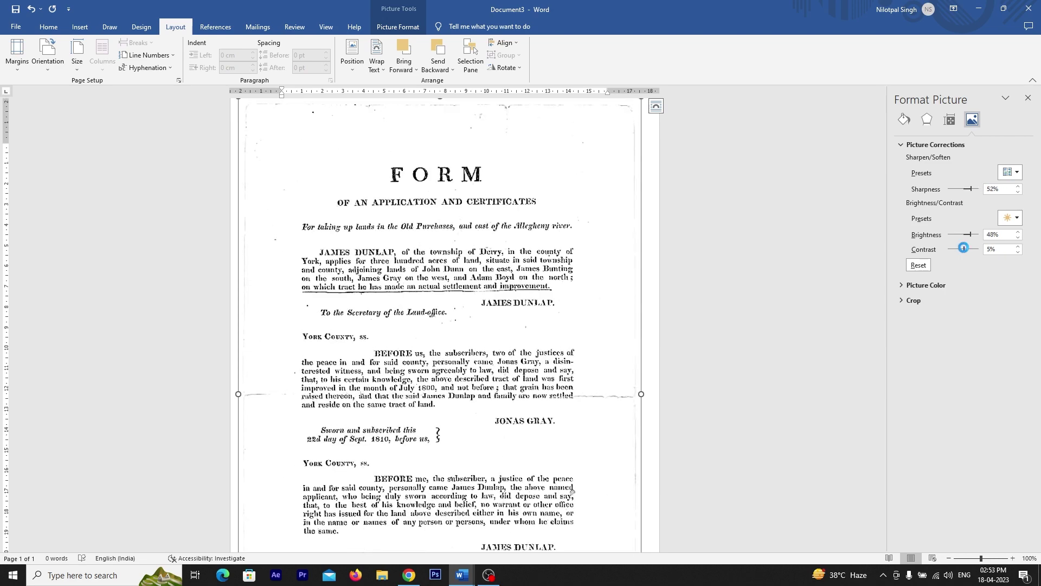
{"action": "left_click", "coordinate": [686, 315]}
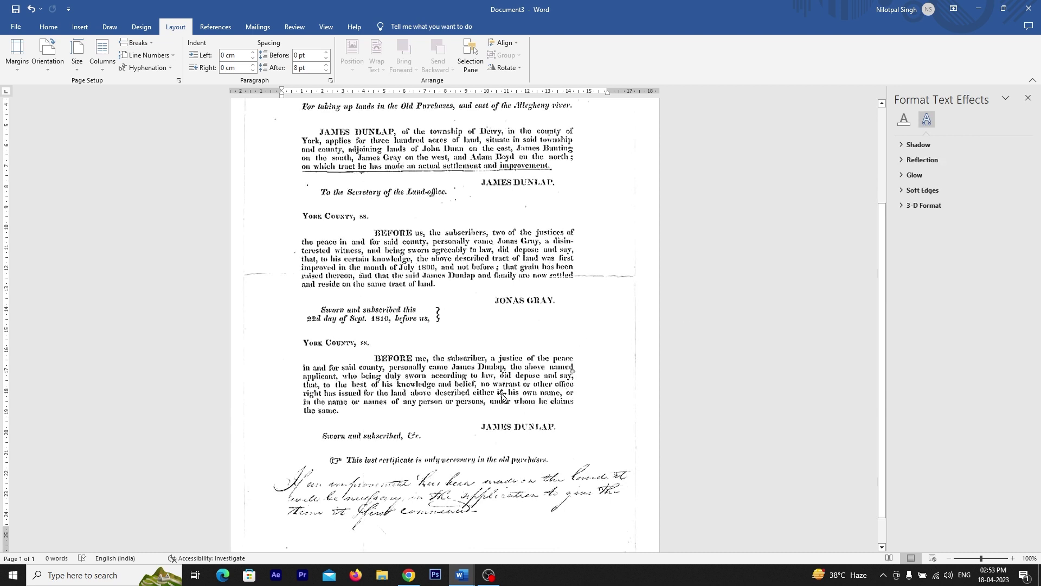
Open the Shapes gallery from the Insert tab above the form
{"action": "scroll", "coordinate": [553, 352], "scroll_direction": "up", "scroll_amount": 2}
{"action": "scroll", "coordinate": [553, 353], "scroll_direction": "up", "scroll_amount": 1}
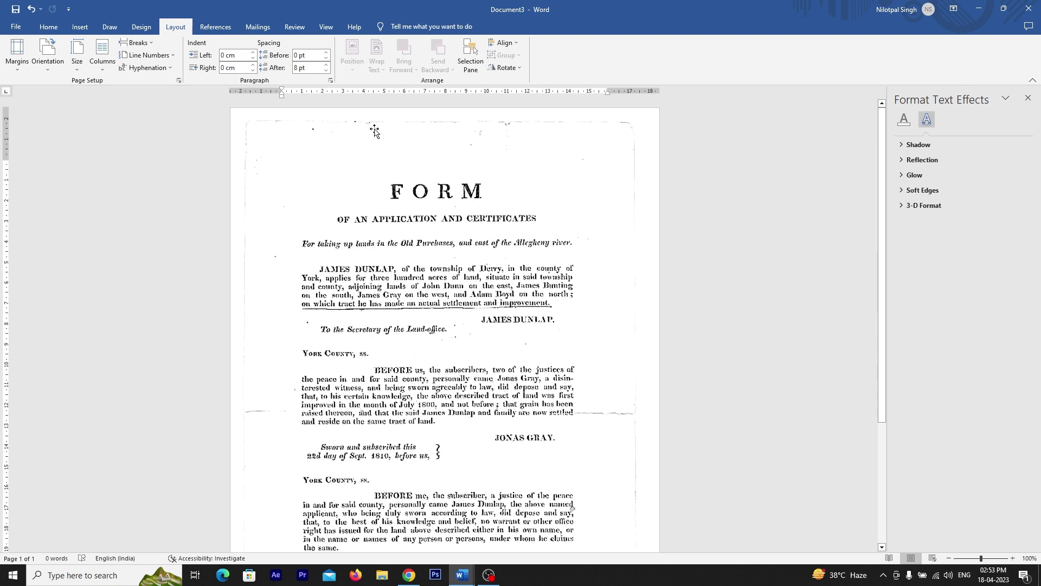
{"action": "left_click", "coordinate": [76, 27]}
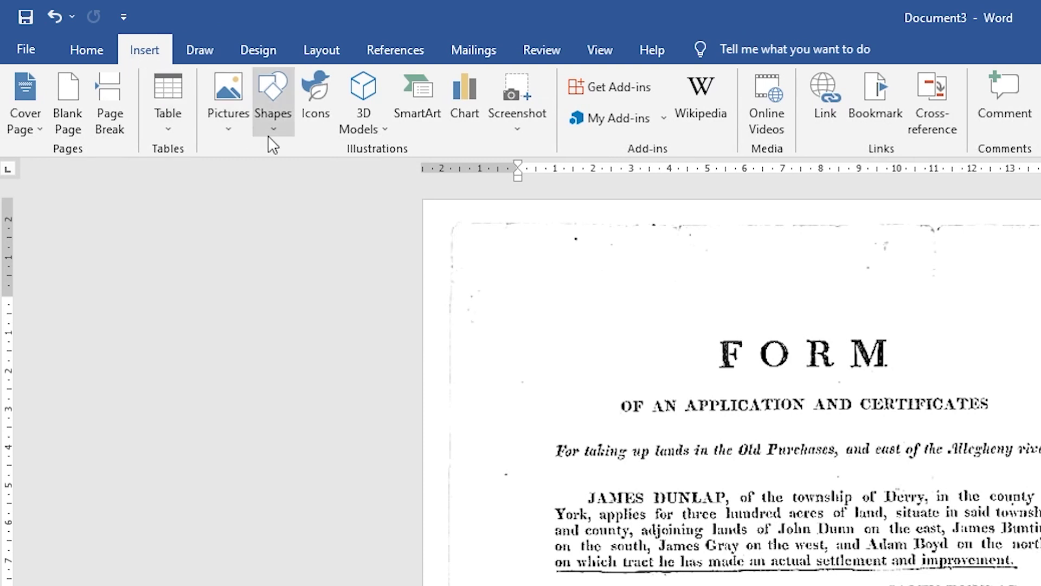
{"action": "left_click", "coordinate": [272, 130]}
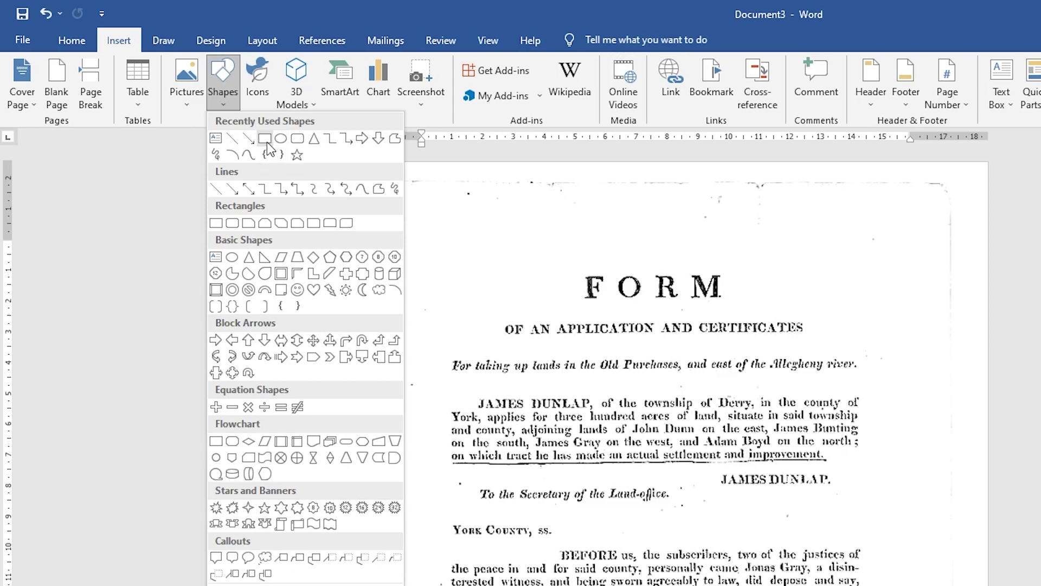
Draw a rectangle across the page's top border with white fill and white outline
{"action": "left_click", "coordinate": [265, 140]}
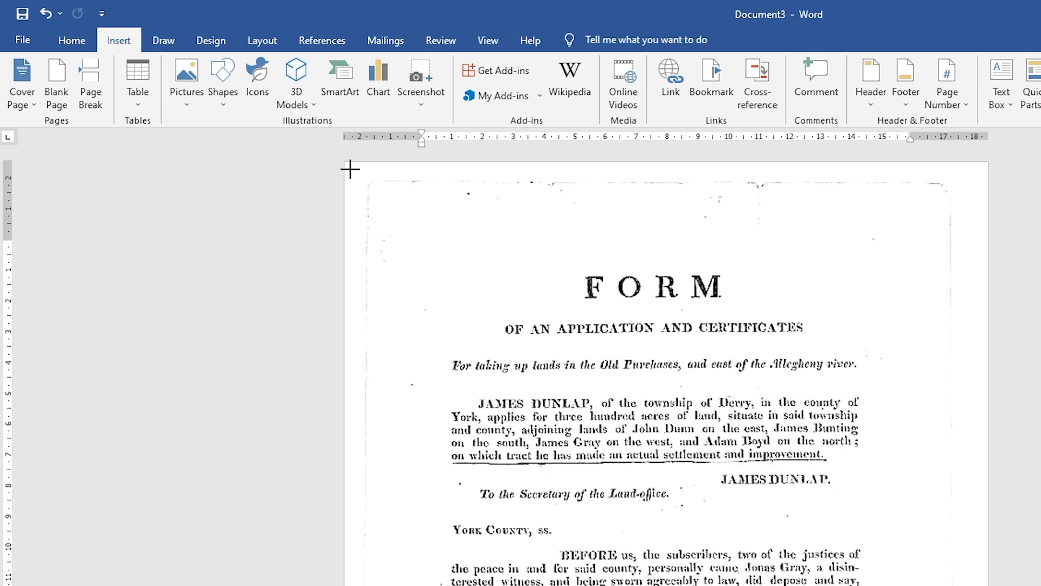
{"action": "mouse_move", "coordinate": [350, 169]}
{"action": "left_mouse_down"}
{"action": "mouse_move", "coordinate": [949, 209]}
{"action": "mouse_move", "coordinate": [984, 230]}
{"action": "left_mouse_up"}
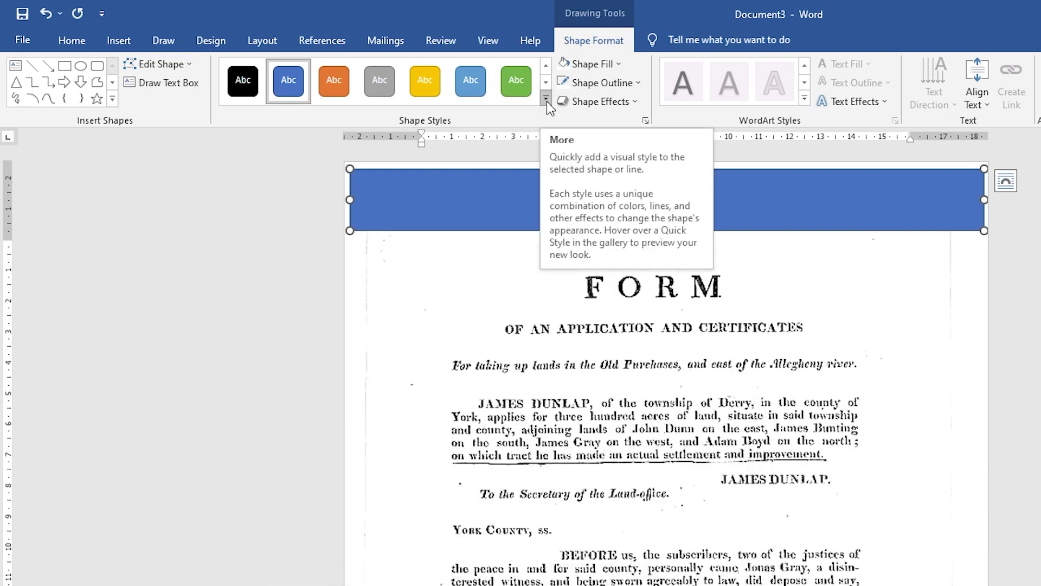
{"action": "left_click", "coordinate": [546, 102]}
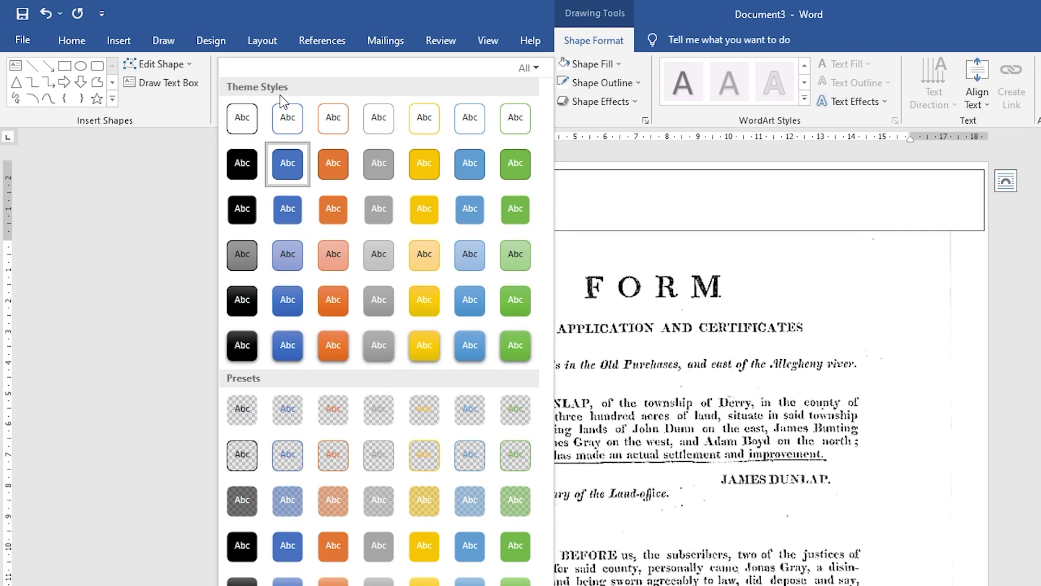
{"action": "left_click", "coordinate": [241, 120]}
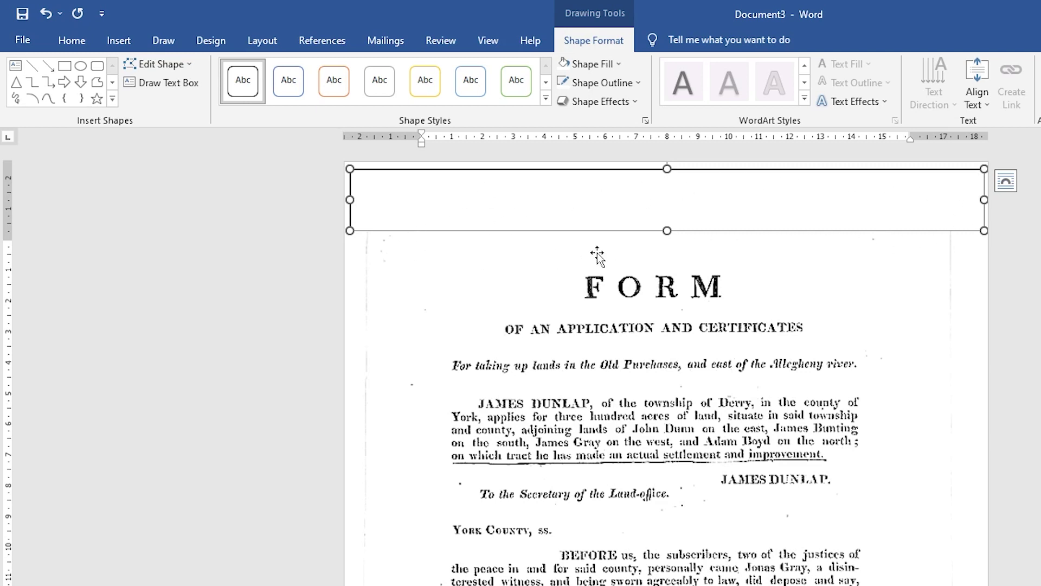
{"action": "left_click", "coordinate": [639, 87]}
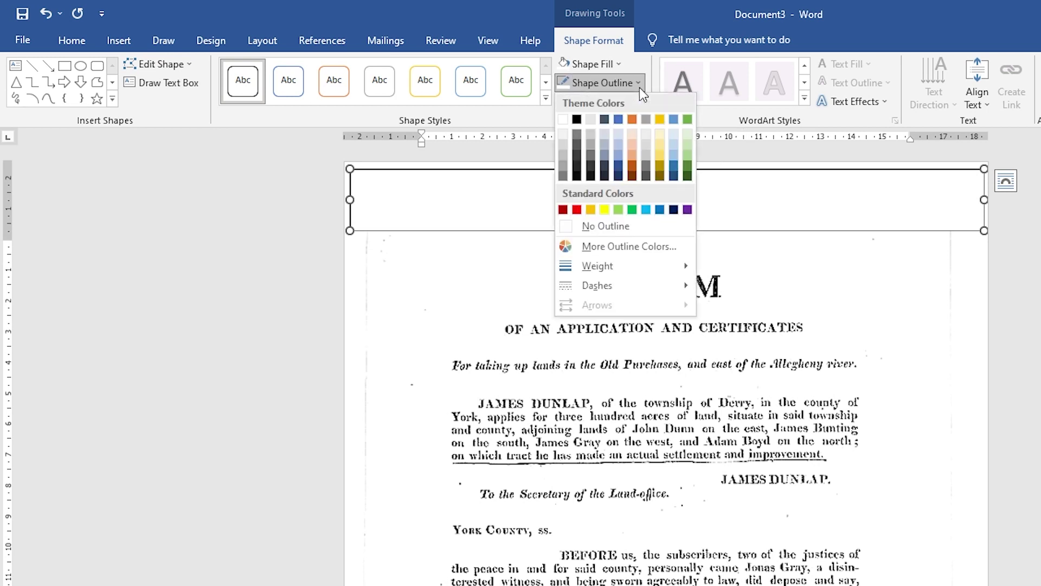
{"action": "left_click", "coordinate": [561, 118]}
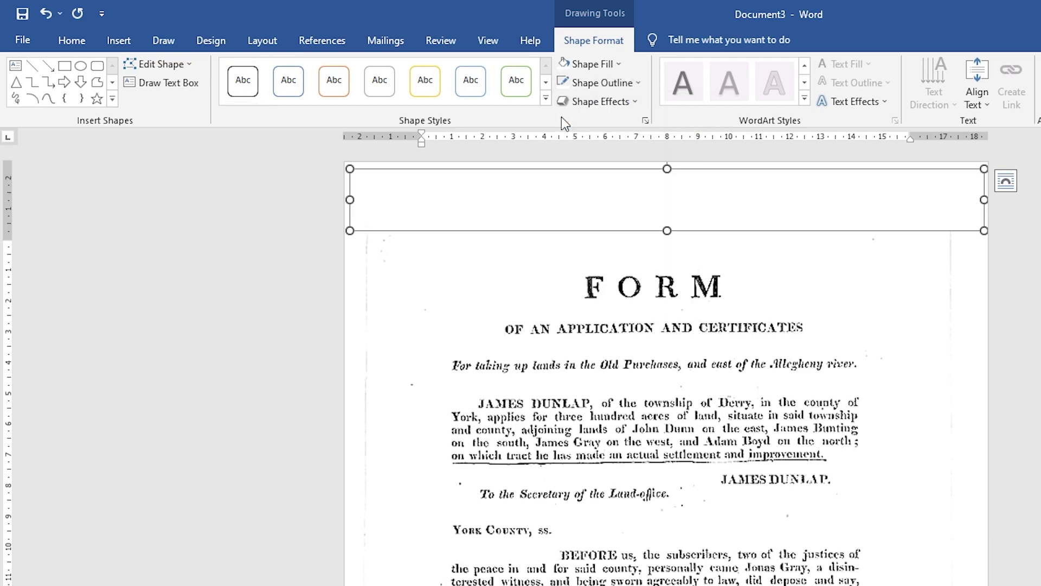
{"action": "left_click", "coordinate": [905, 277]}
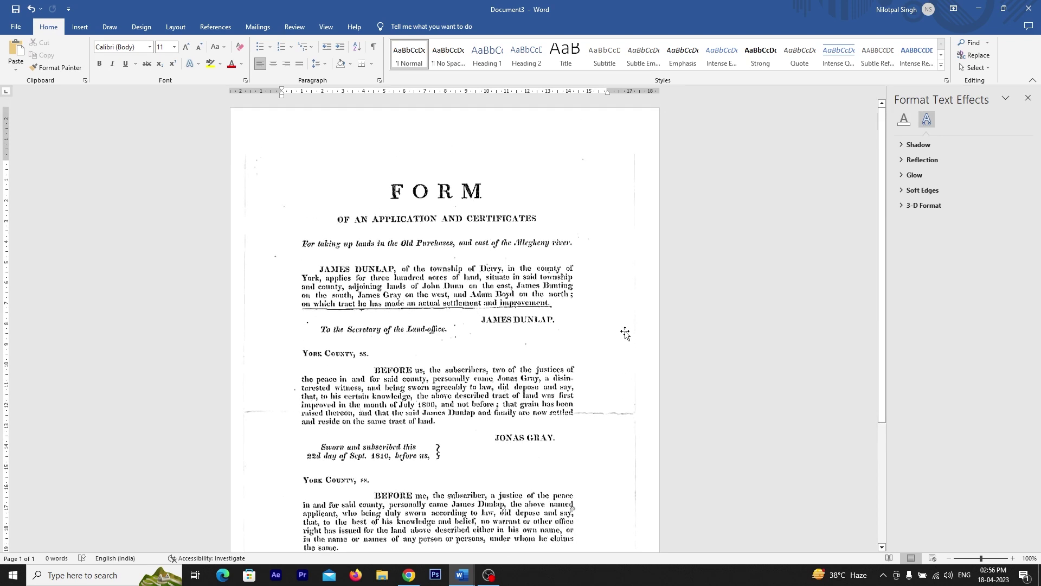
Copy the white top rectangle and paste two duplicates with Ctrl+C and Ctrl+V
{"action": "left_click", "coordinate": [447, 130]}
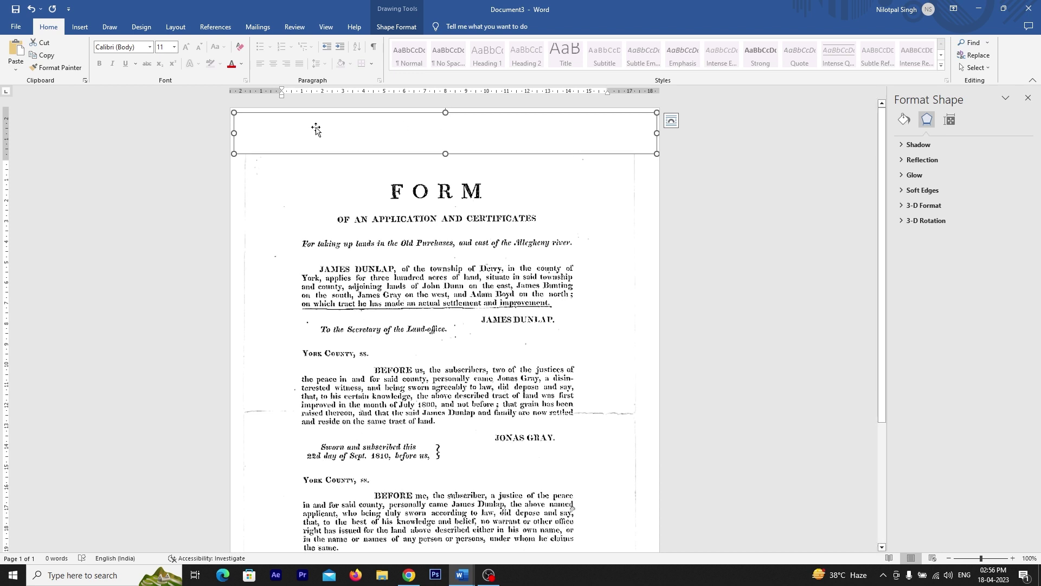
{"action": "key", "text": "ctrl+c"}
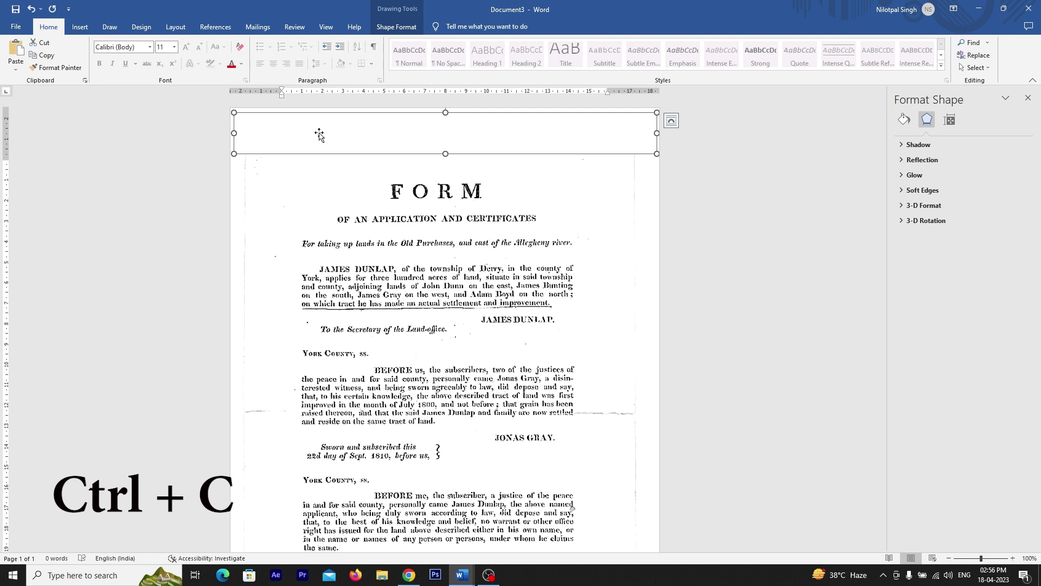
{"action": "key", "text": "ctrl+v"}
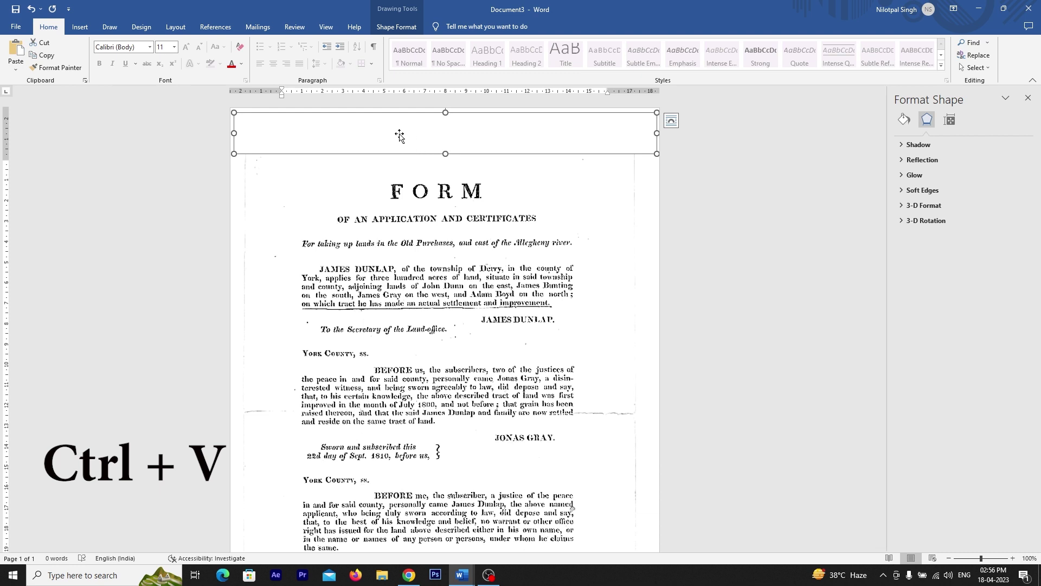
{"action": "key", "text": "ctrl+c"}
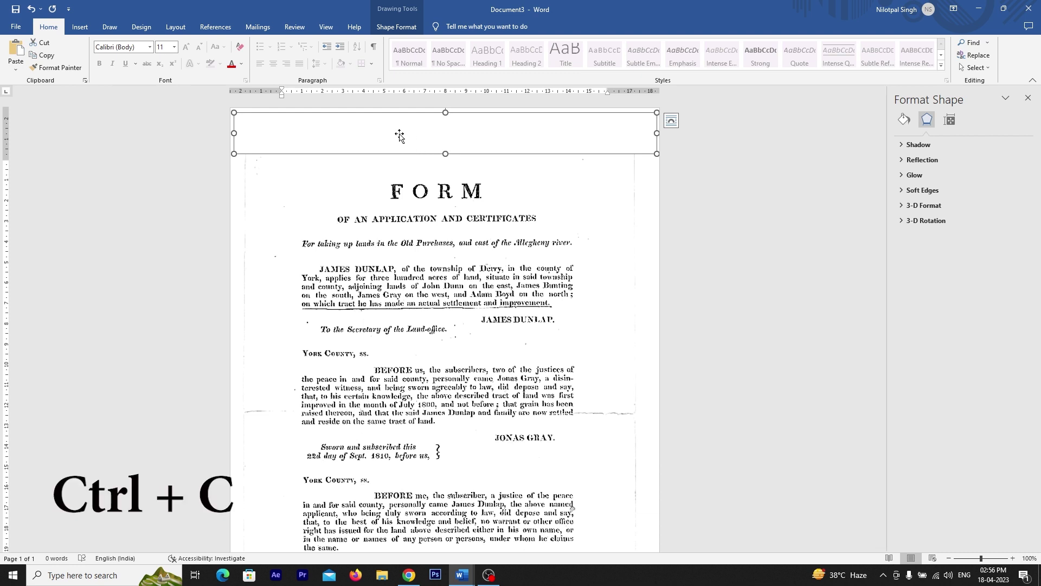
{"action": "key", "text": "ctrl+v"}
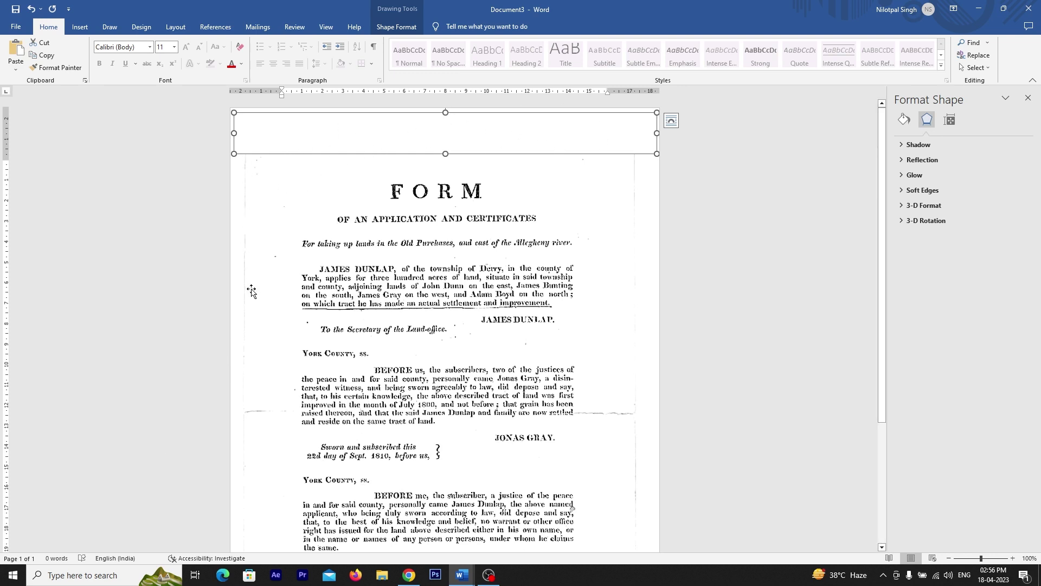
Rotate and move rectangle copies onto the right, bottom and left edges; delete the stray copy
{"action": "left_click_drag", "start_coordinate": [272, 282], "coordinate": [947, 562]}
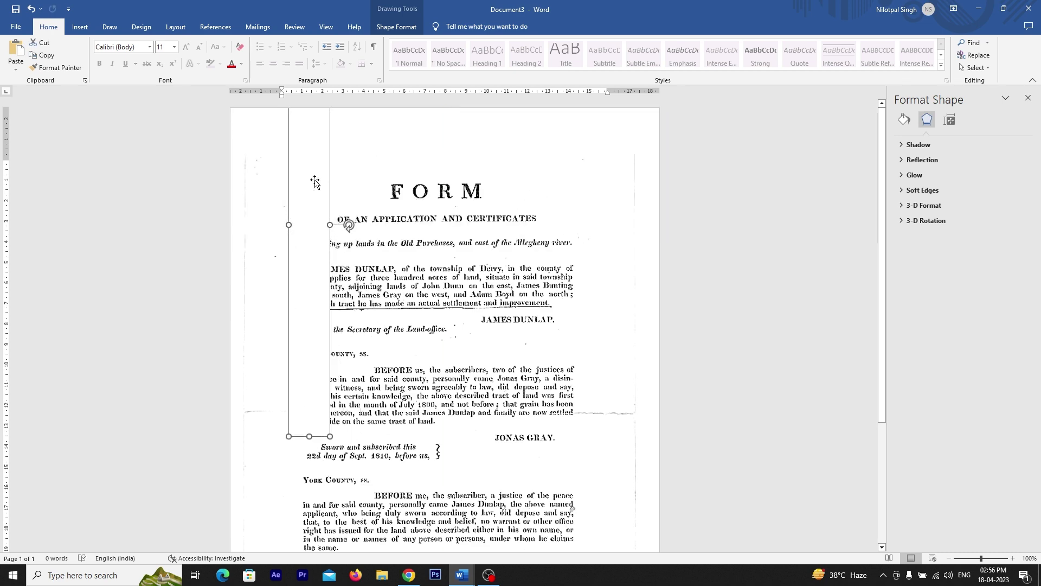
{"action": "left_click", "coordinate": [948, 558]}
{"action": "left_click", "coordinate": [949, 558]}
{"action": "left_click", "coordinate": [948, 558]}
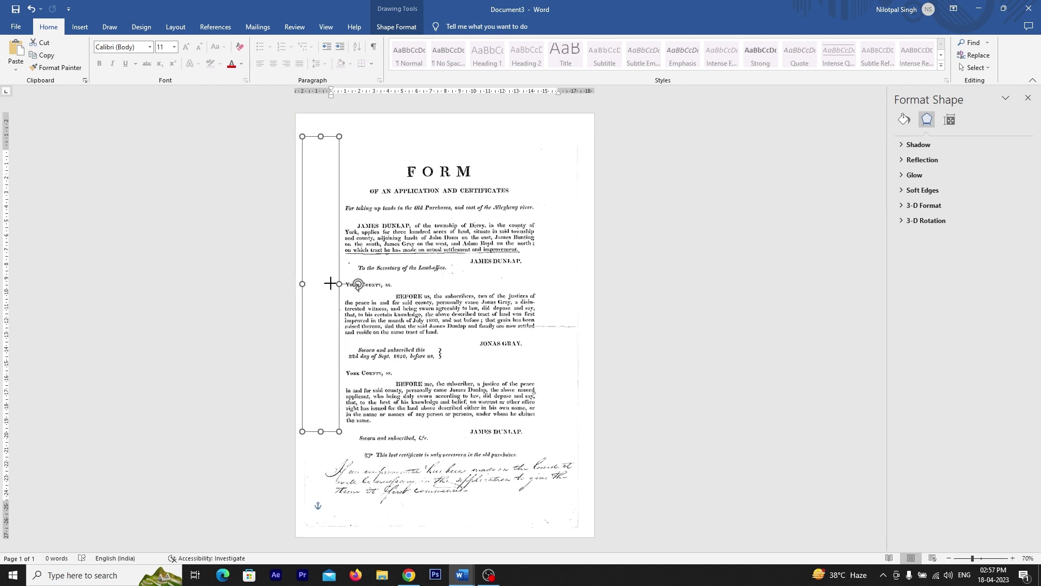
{"action": "left_click_drag", "start_coordinate": [318, 339], "coordinate": [572, 326]}
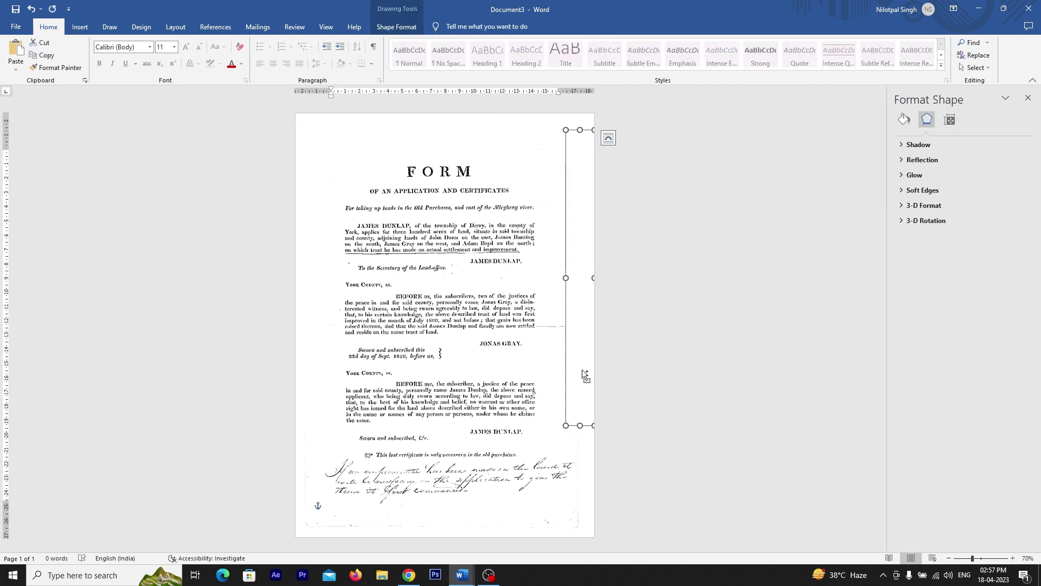
{"action": "mouse_move", "coordinate": [585, 284]}
{"action": "left_mouse_down"}
{"action": "mouse_move", "coordinate": [593, 460]}
{"action": "mouse_move", "coordinate": [454, 516]}
{"action": "left_mouse_up"}
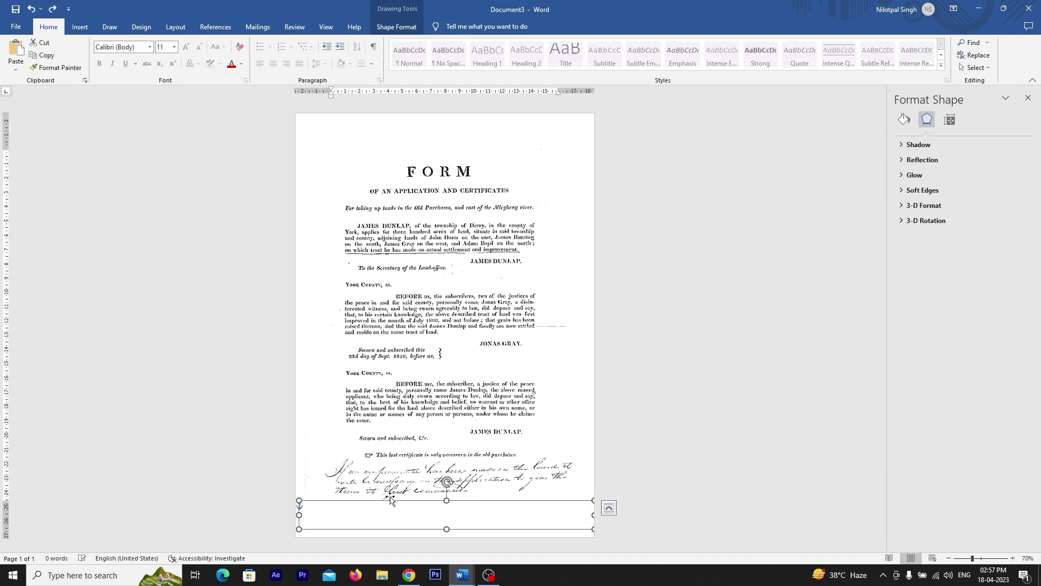
{"action": "key", "text": "ctrl+x"}
{"action": "key", "text": "ctrl+v"}
{"action": "key", "text": "ctrl+z"}
{"action": "key", "text": "ctrl+z"}
{"action": "mouse_move", "coordinate": [454, 488]}
{"action": "left_mouse_down"}
{"action": "mouse_move", "coordinate": [489, 515]}
{"action": "mouse_move", "coordinate": [306, 448]}
{"action": "mouse_move", "coordinate": [568, 335]}
{"action": "mouse_move", "coordinate": [609, 387]}
{"action": "left_mouse_up"}
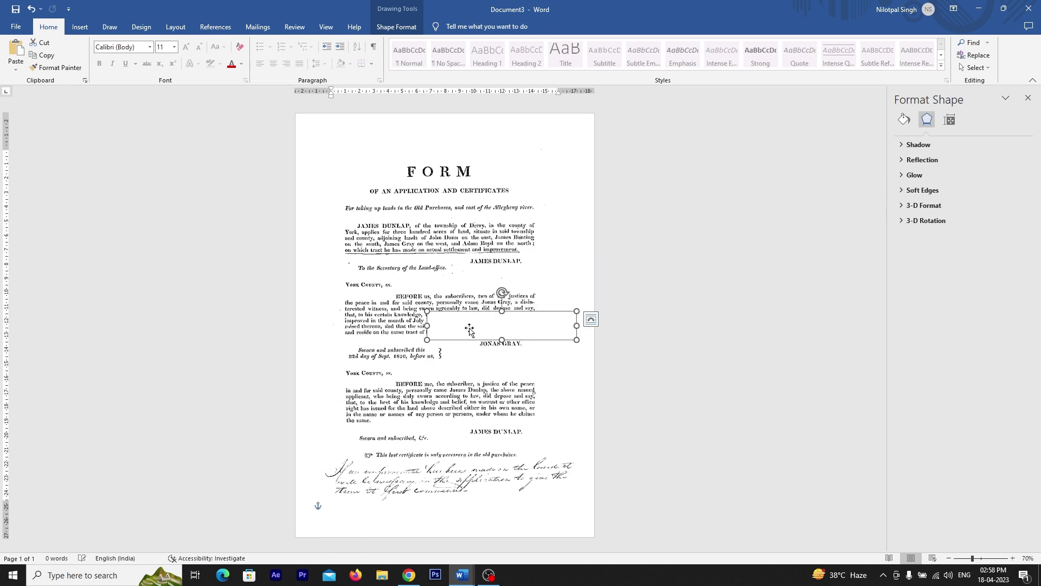
{"action": "key", "text": "Delete"}
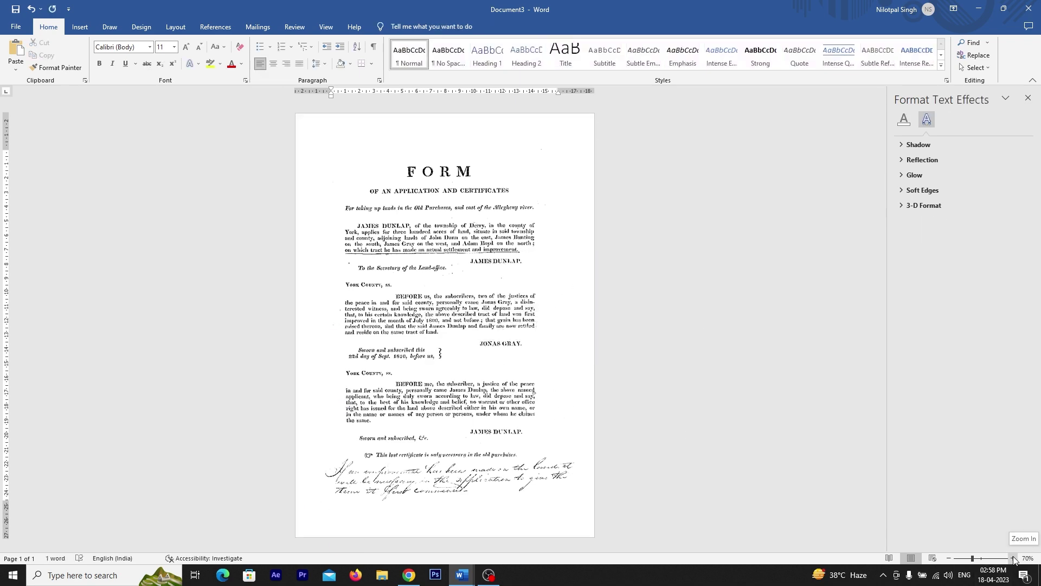
Zoom in and scroll to inspect the cleaned form page, then zoom back out
{"action": "left_click", "coordinate": [1013, 558]}
{"action": "left_click", "coordinate": [1013, 558]}
{"action": "left_click", "coordinate": [1012, 558]}
{"action": "left_click", "coordinate": [1012, 558]}
{"action": "scroll", "coordinate": [589, 374], "scroll_direction": "down", "scroll_amount": 2}
{"action": "scroll", "coordinate": [589, 374], "scroll_direction": "down", "scroll_amount": 3}
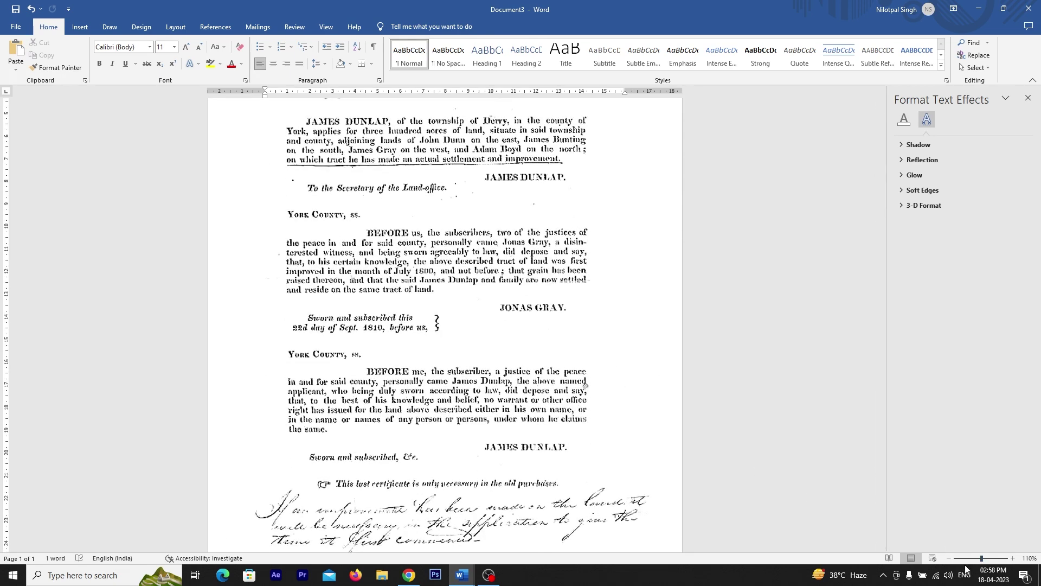
{"action": "left_click", "coordinate": [949, 558]}
{"action": "left_click", "coordinate": [948, 558]}
{"action": "scroll", "coordinate": [453, 361], "scroll_direction": "up", "scroll_amount": 3}
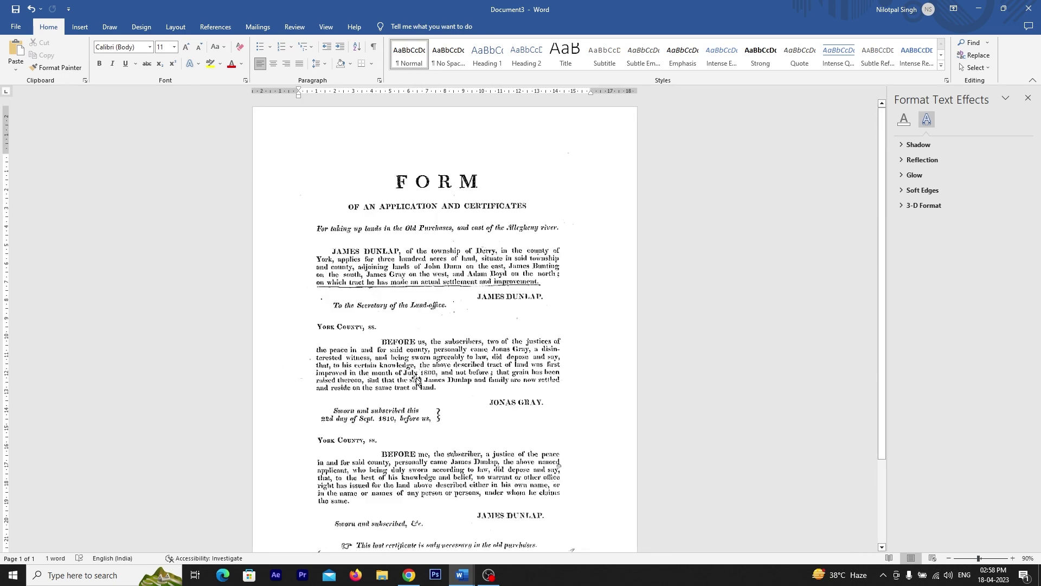
Restore the form document window, minimize the blank Document2, and move the form window right
{"action": "left_click", "coordinate": [998, 13]}
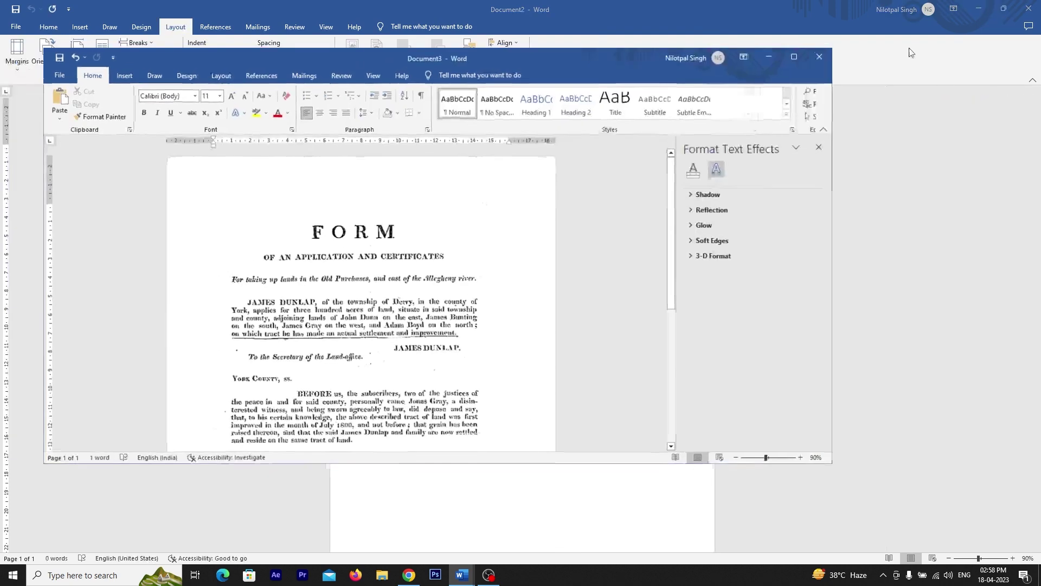
{"action": "left_click", "coordinate": [988, 14]}
{"action": "left_click", "coordinate": [988, 14]}
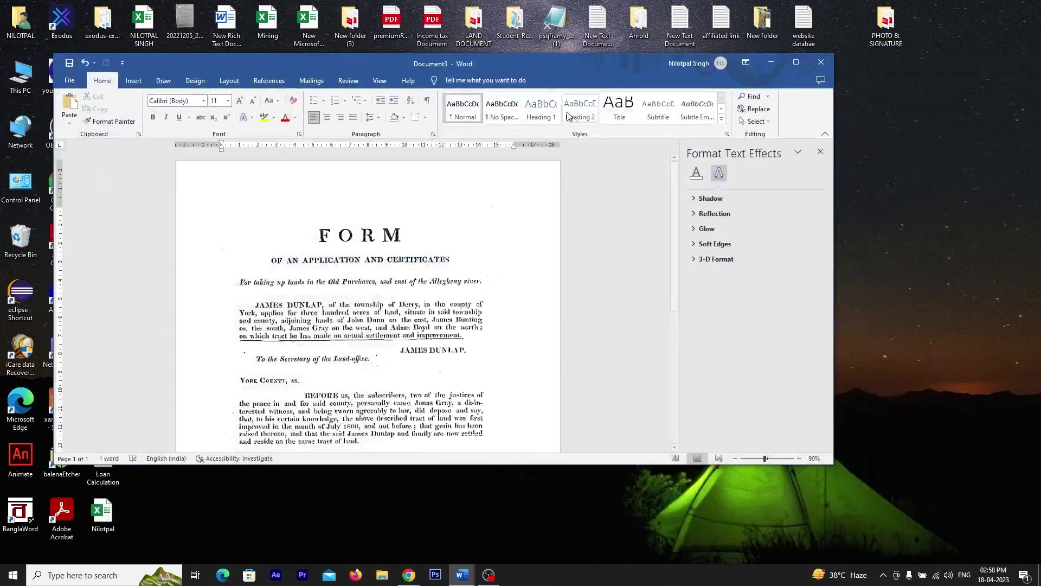
{"action": "left_click_drag", "start_coordinate": [564, 73], "coordinate": [918, 87]}
Open the original scan JPG from the desktop to compare, then maximize Word again
{"action": "double_click", "coordinate": [267, 127]}
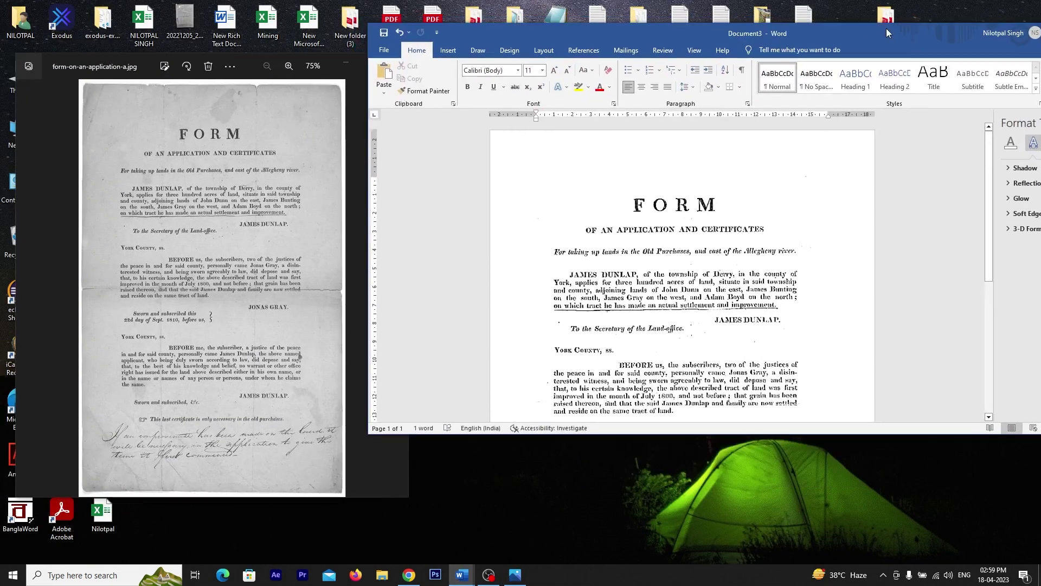
{"action": "scroll", "coordinate": [887, 222], "scroll_direction": "down", "scroll_amount": 1}
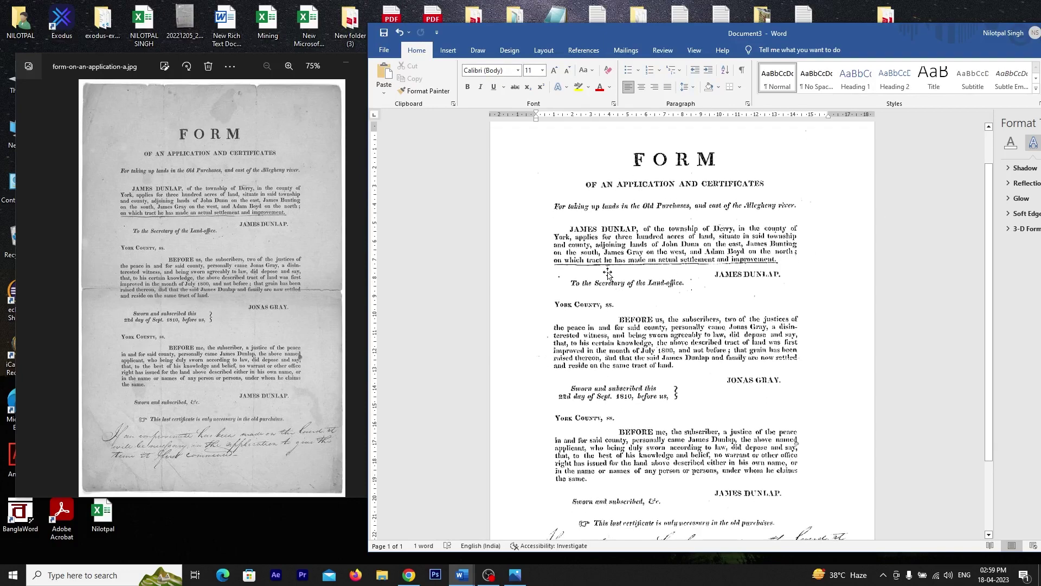
{"action": "scroll", "coordinate": [886, 222], "scroll_direction": "up", "scroll_amount": 2}
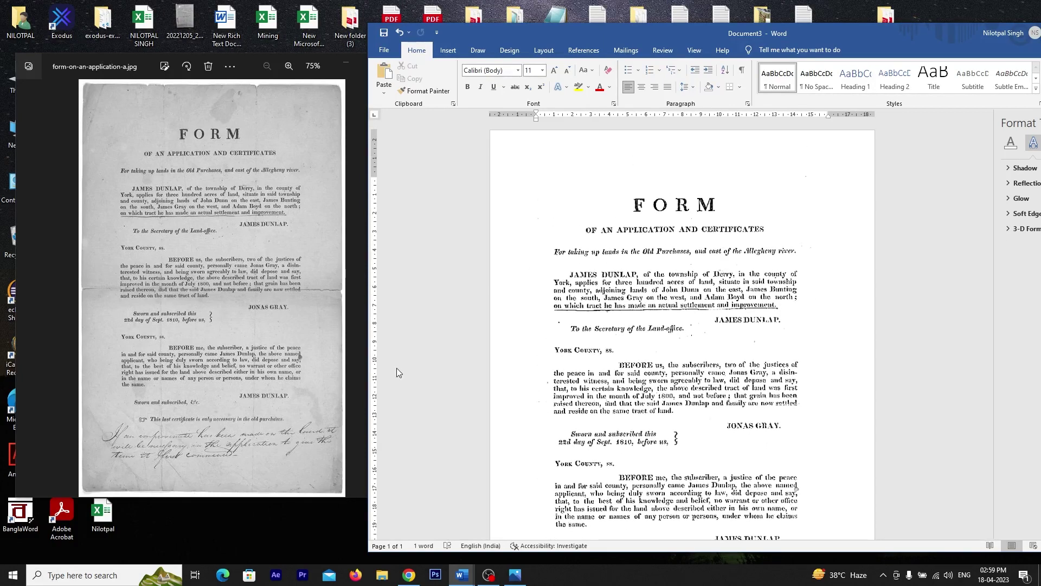
{"action": "scroll", "coordinate": [656, 354], "scroll_direction": "down", "scroll_amount": 2}
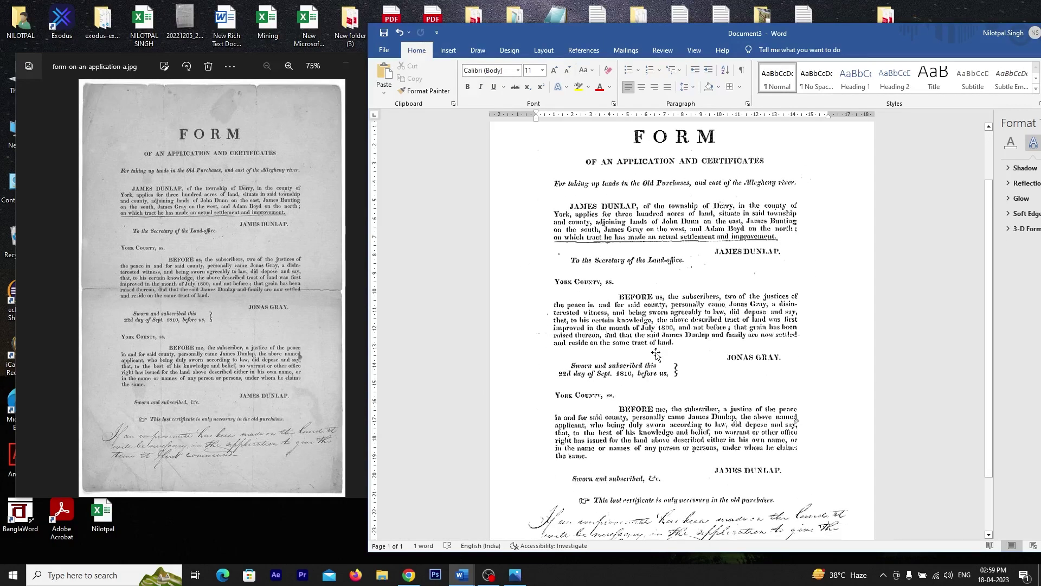
{"action": "scroll", "coordinate": [707, 374], "scroll_direction": "down", "scroll_amount": 3}
{"action": "scroll", "coordinate": [708, 383], "scroll_direction": "up", "scroll_amount": 4}
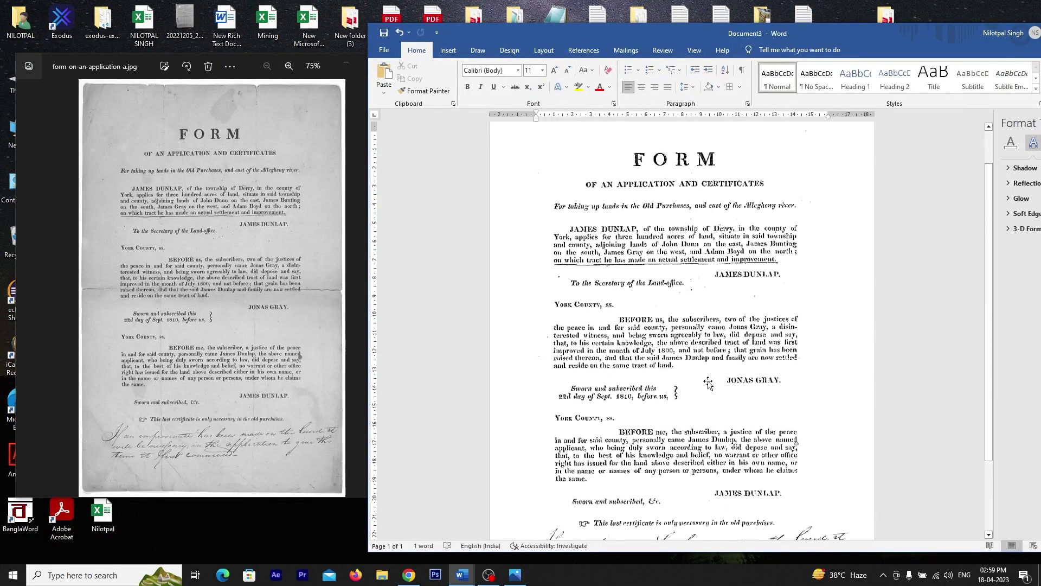
{"action": "scroll", "coordinate": [686, 366], "scroll_direction": "up", "scroll_amount": 2}
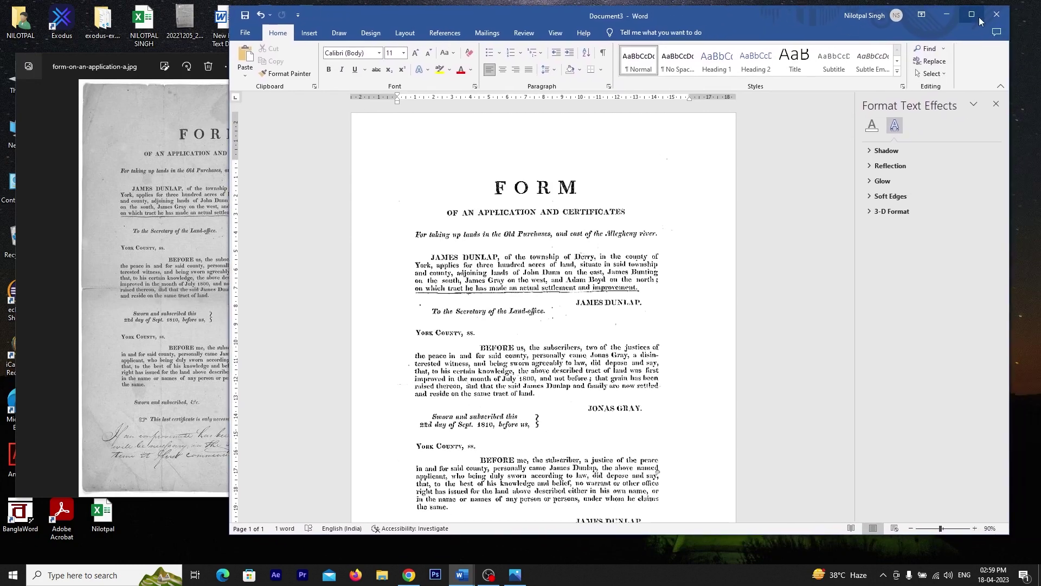
{"action": "left_click", "coordinate": [971, 20]}
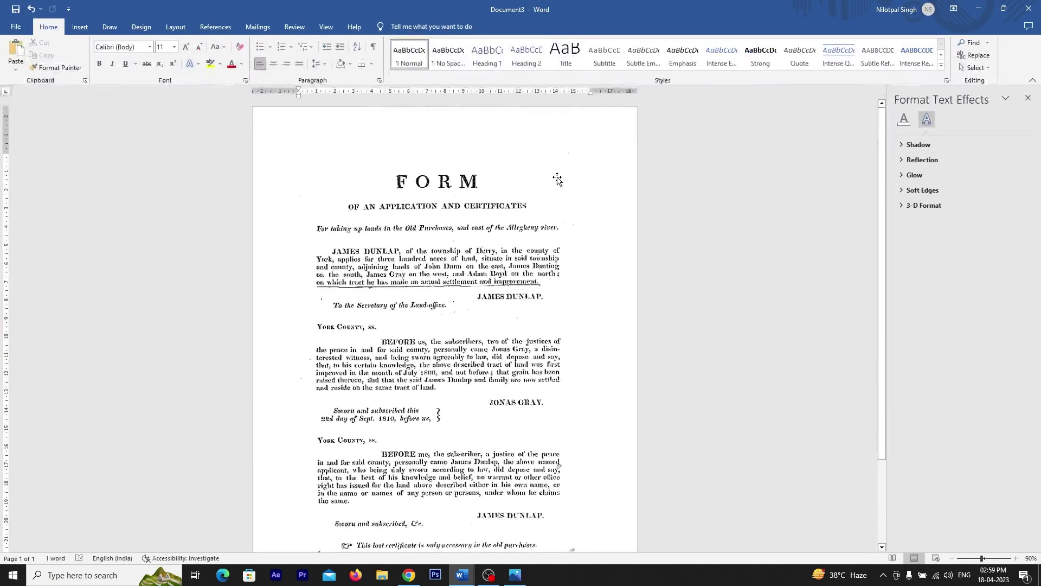
Start Save As on This PC and choose the Desktop folder
{"action": "scroll", "coordinate": [423, 254], "scroll_direction": "down", "scroll_amount": 4}
{"action": "scroll", "coordinate": [423, 254], "scroll_direction": "up", "scroll_amount": 2}
{"action": "scroll", "coordinate": [422, 254], "scroll_direction": "up", "scroll_amount": 1}
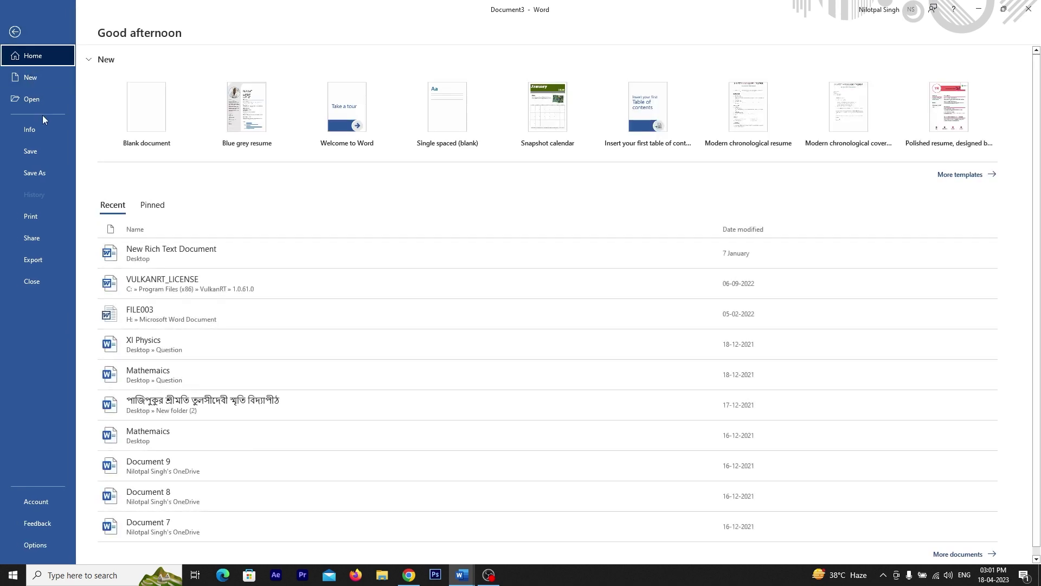
{"action": "left_click", "coordinate": [55, 174]}
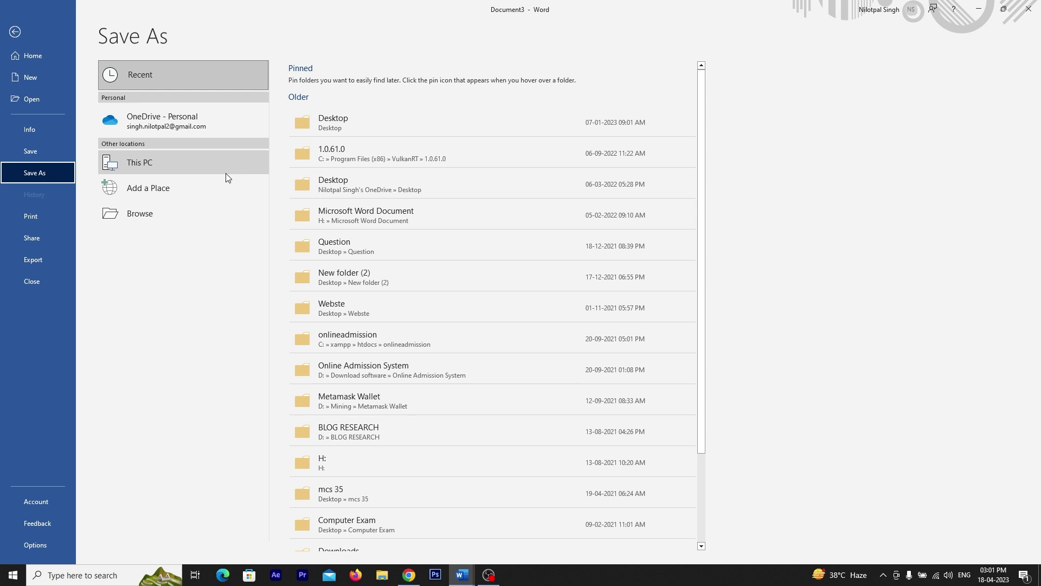
{"action": "left_click", "coordinate": [139, 163]}
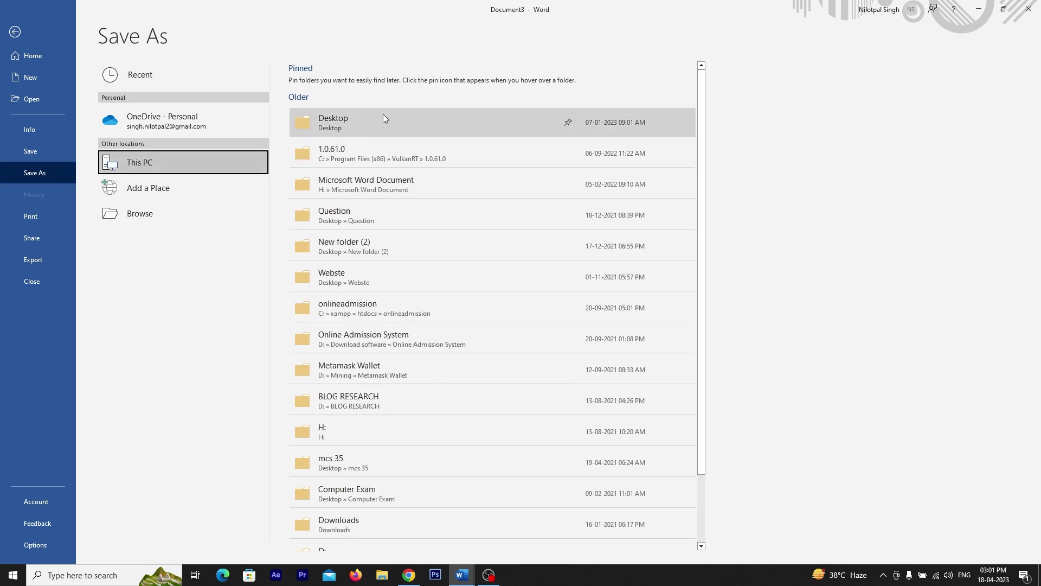
{"action": "left_click", "coordinate": [342, 120]}
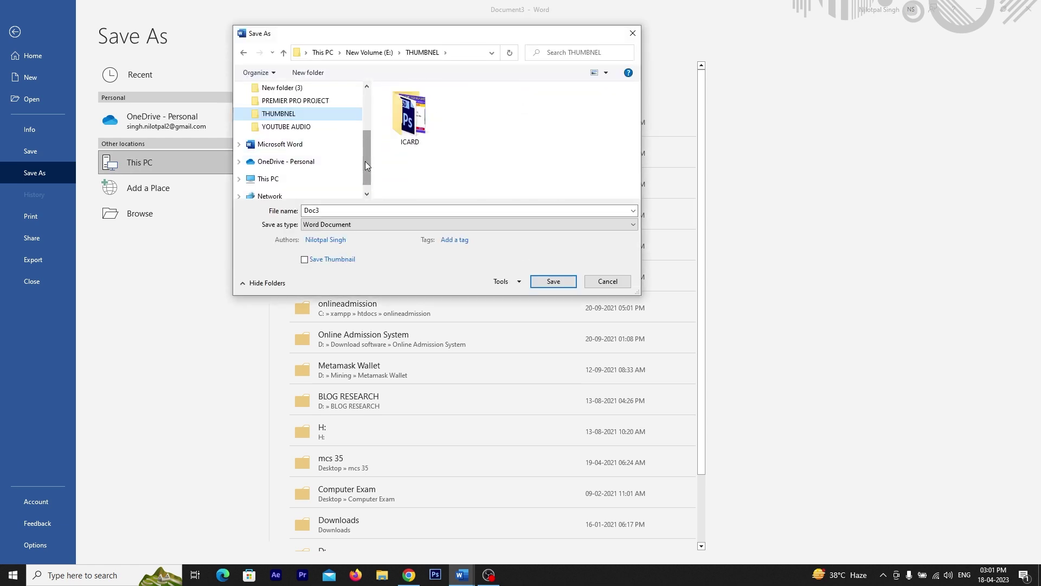
{"action": "left_click_drag", "start_coordinate": [366, 165], "coordinate": [363, 112]}
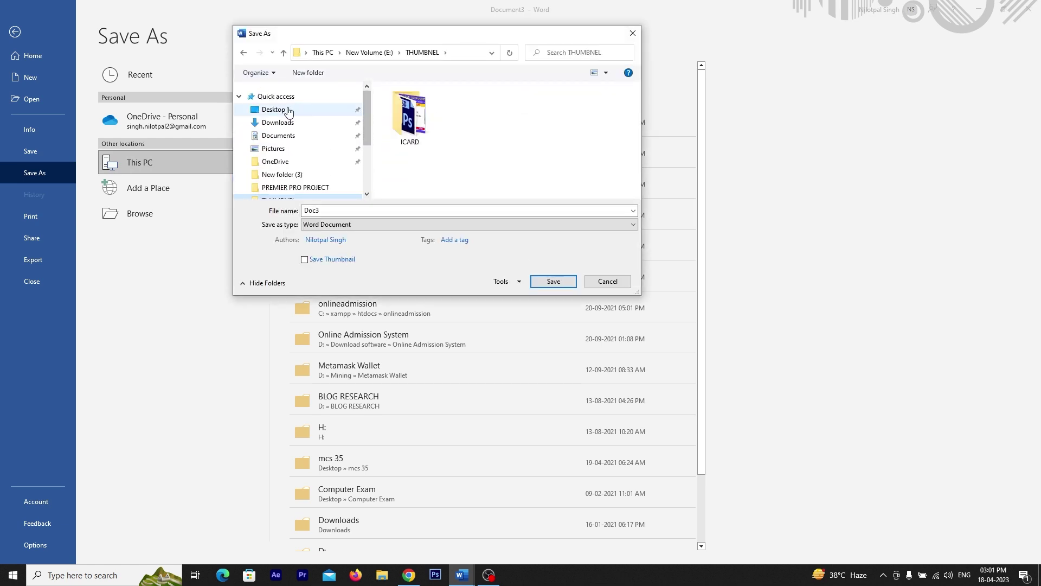
{"action": "left_click", "coordinate": [289, 110]}
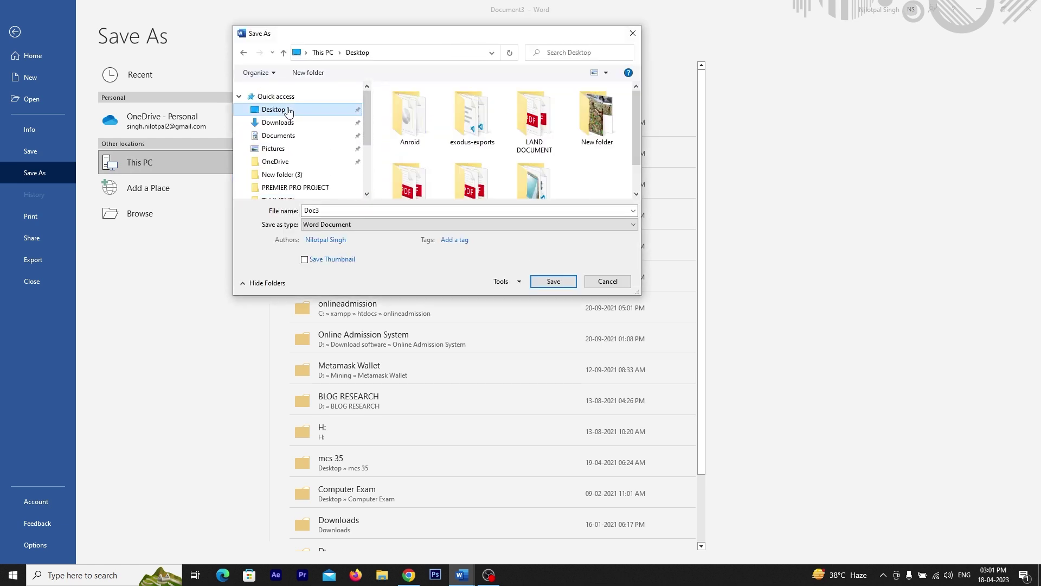
Name the file 'Document' and set the Save as type to PDF
{"action": "left_click", "coordinate": [340, 207]}
{"action": "left_click_drag", "start_coordinate": [425, 29], "coordinate": [560, 13]}
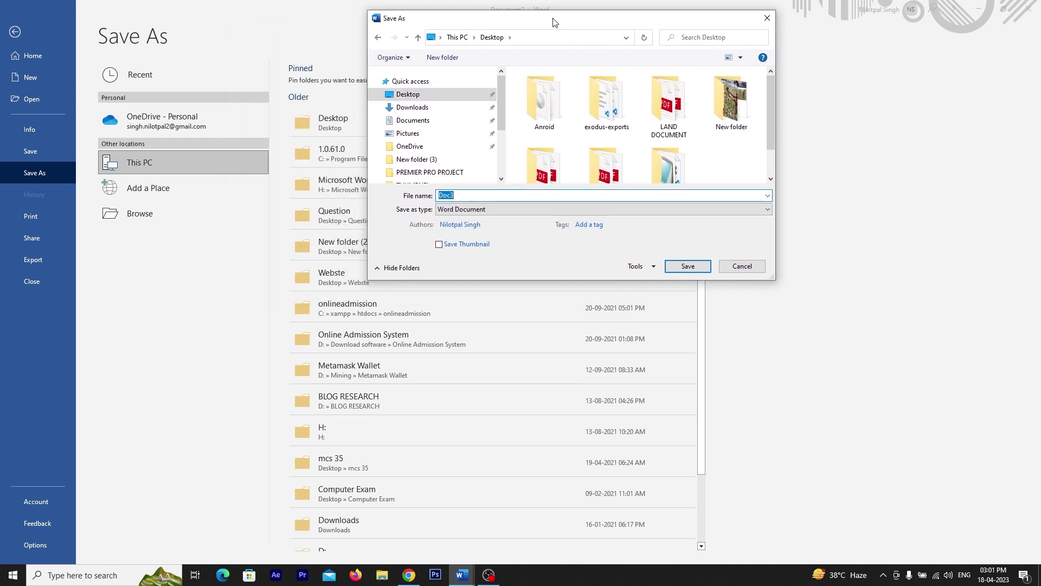
{"action": "type", "text": "D"}
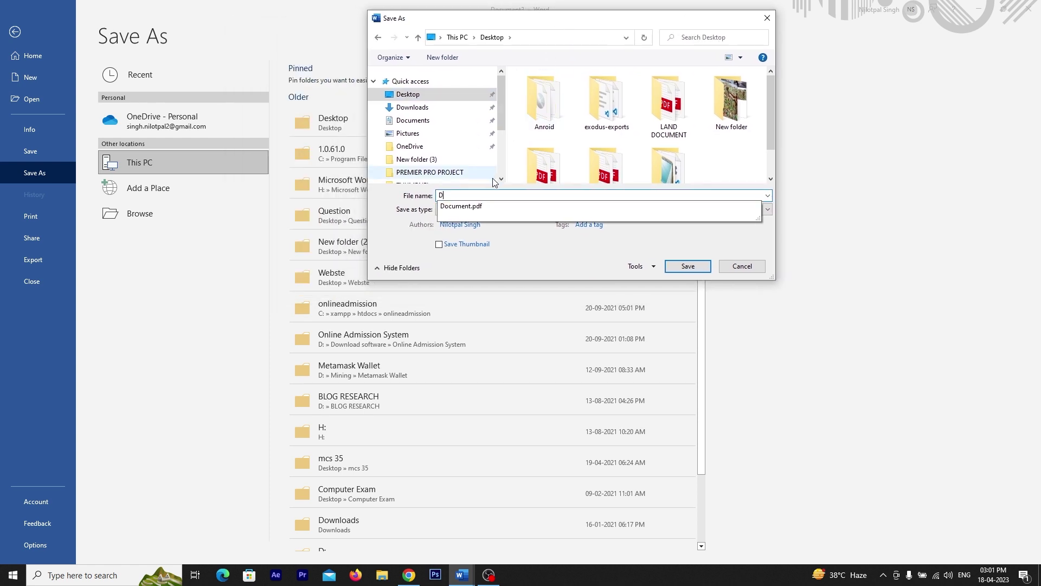
{"action": "type", "text": "ocument"}
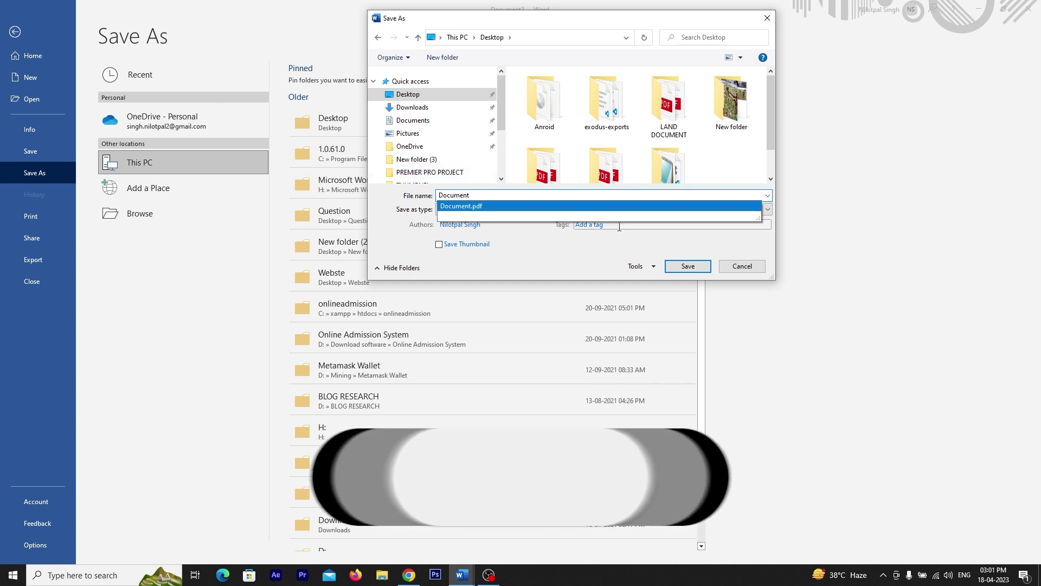
{"action": "left_click", "coordinate": [636, 245]}
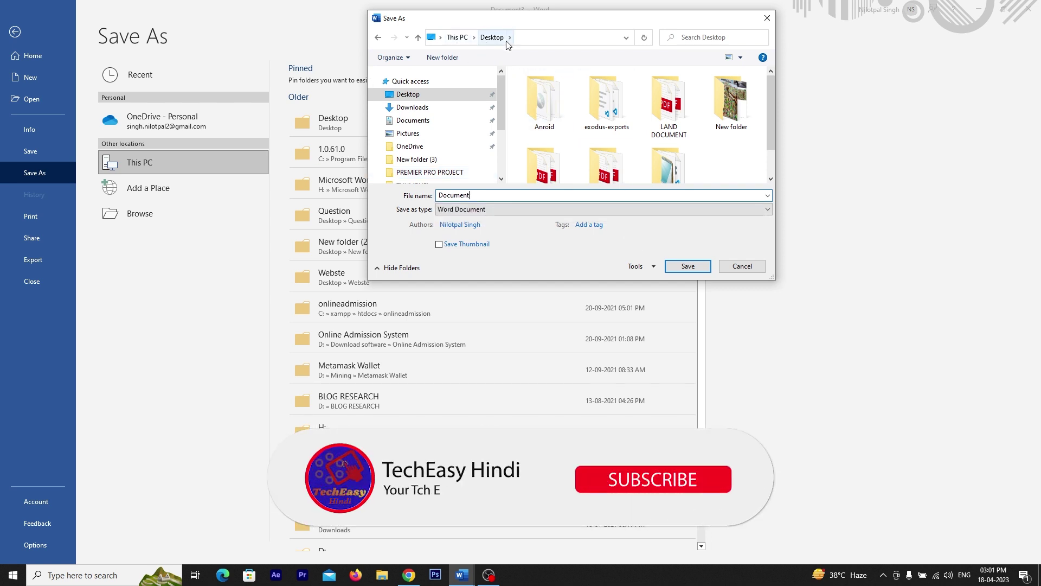
{"action": "left_click", "coordinate": [459, 212]}
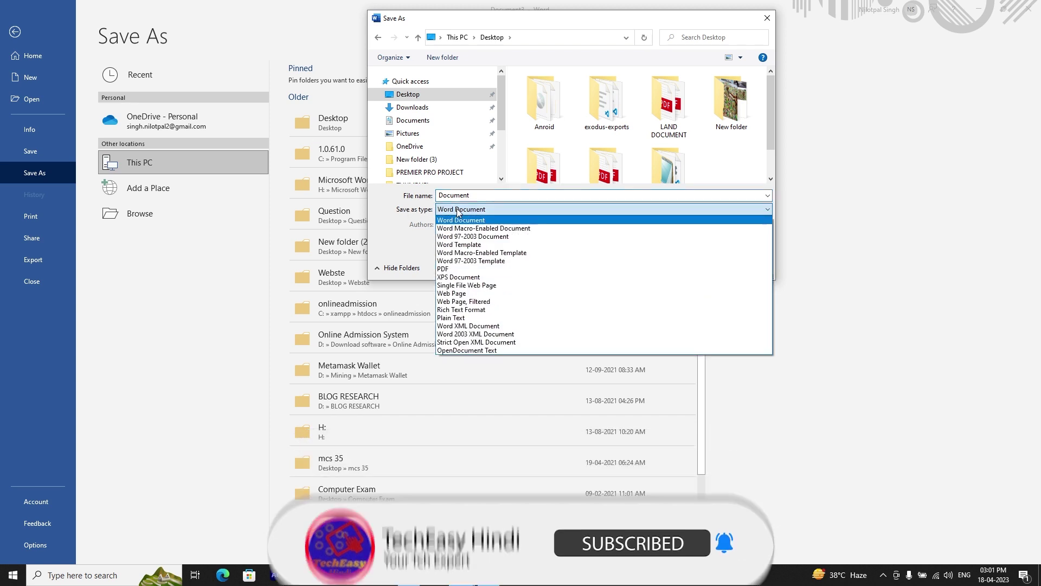
{"action": "left_click", "coordinate": [457, 269]}
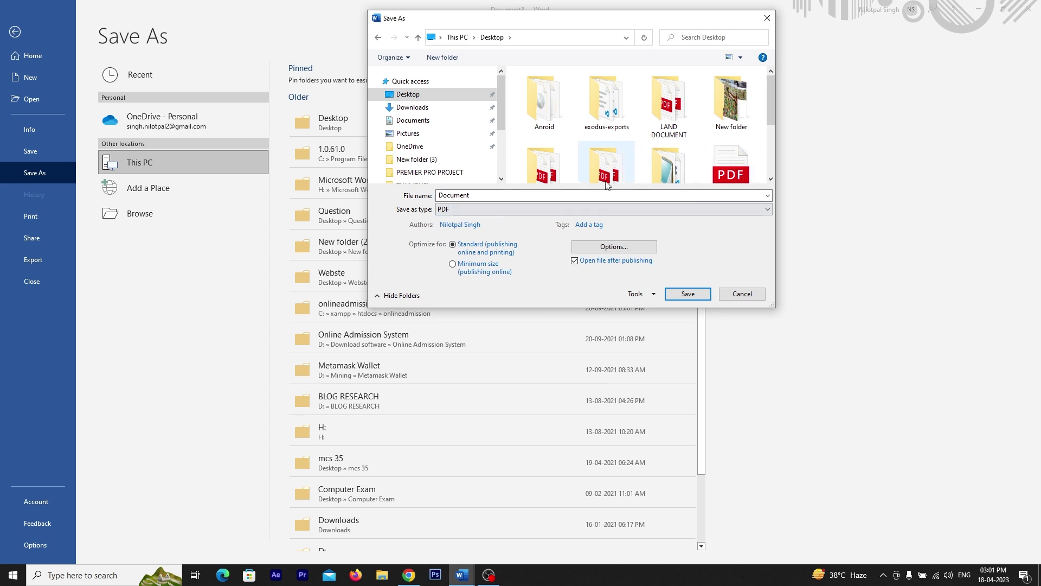
Decline replacing the existing Document file and begin renaming it to Document1
{"action": "left_click", "coordinate": [686, 294]}
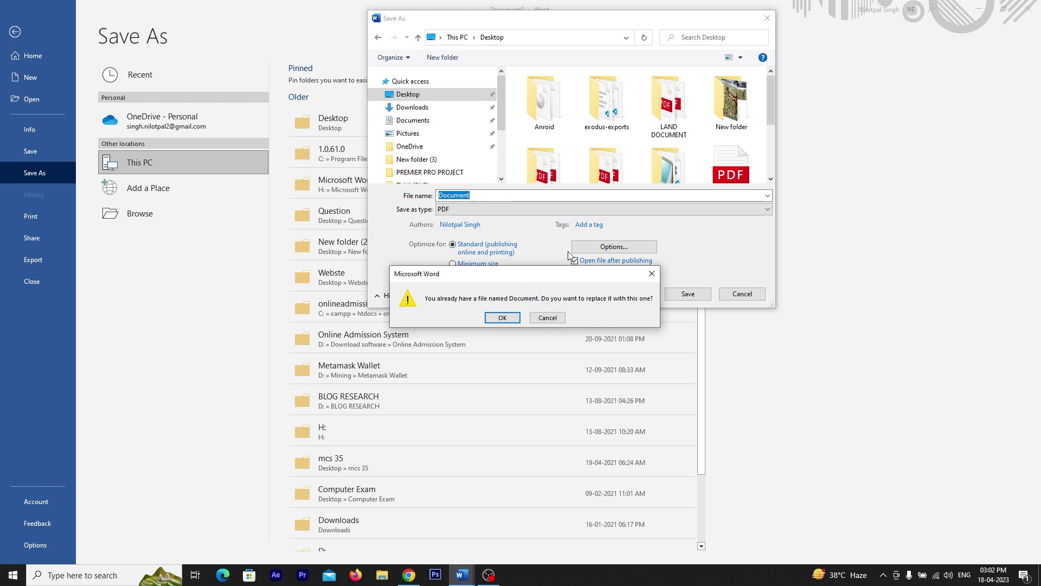
{"action": "left_click", "coordinate": [490, 196]}
{"action": "left_click", "coordinate": [651, 274]}
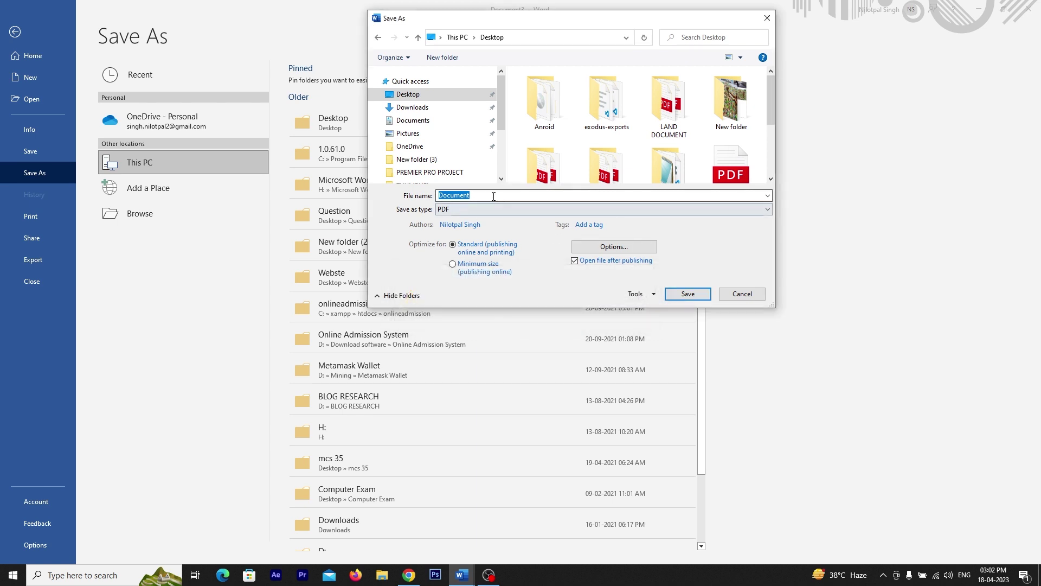
{"action": "left_click", "coordinate": [494, 196]}
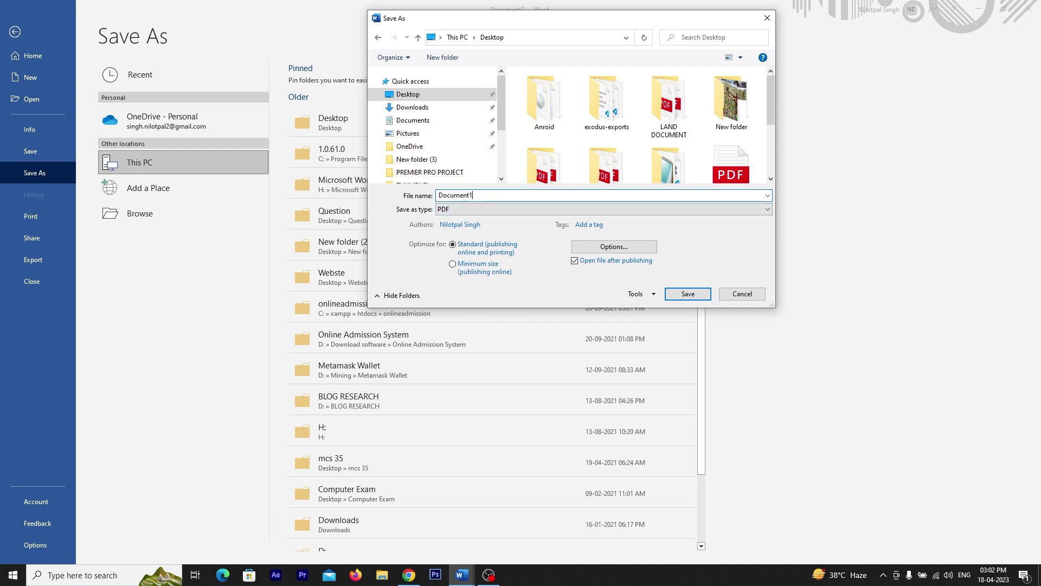
Export the form as Document1.pdf to the Desktop
{"action": "left_click", "coordinate": [688, 294]}
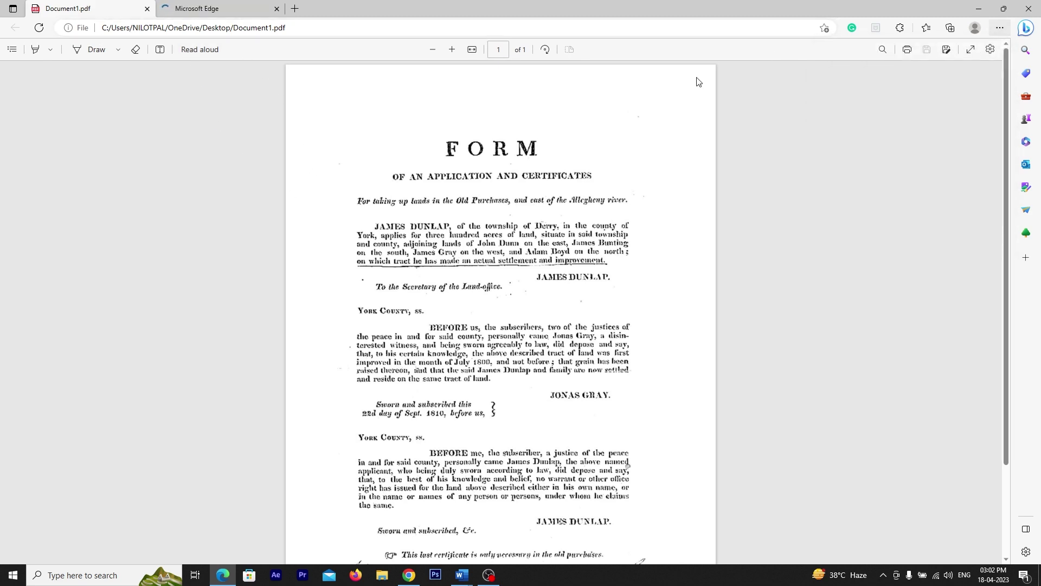
{"action": "scroll", "coordinate": [461, 249], "scroll_direction": "down", "scroll_amount": 3}
{"action": "scroll", "coordinate": [254, 161], "scroll_direction": "up", "scroll_amount": 3}
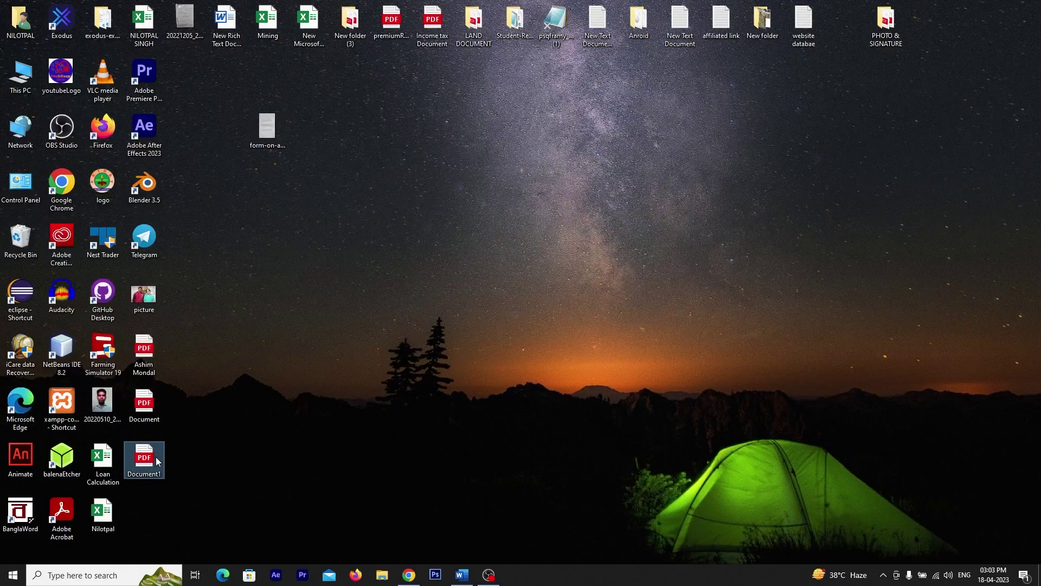
Open Document1.pdf in Edge and scroll through the page to review it
{"action": "double_click", "coordinate": [155, 458]}
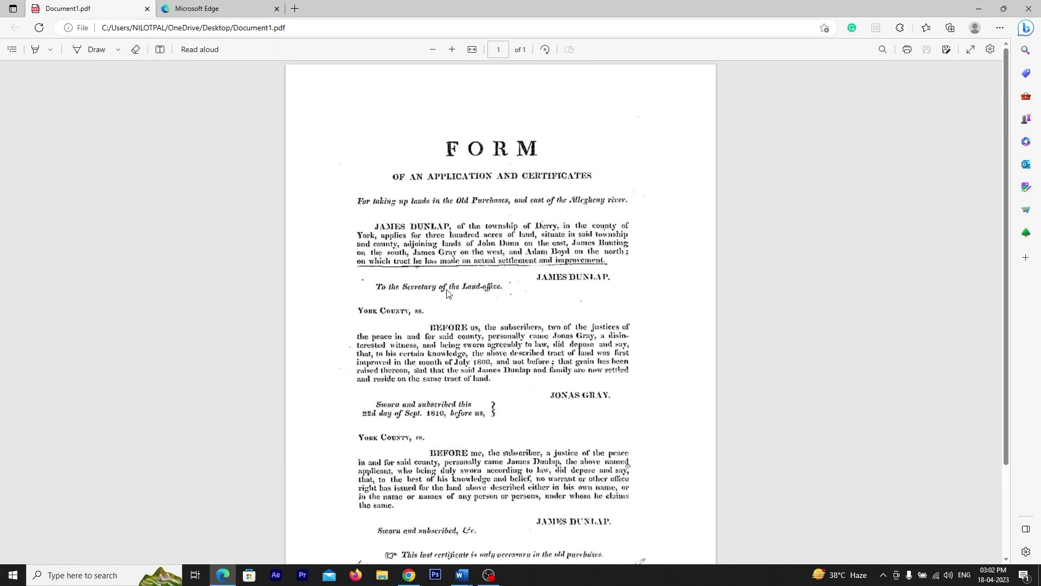
{"action": "scroll", "coordinate": [447, 294], "scroll_direction": "down", "scroll_amount": 2}
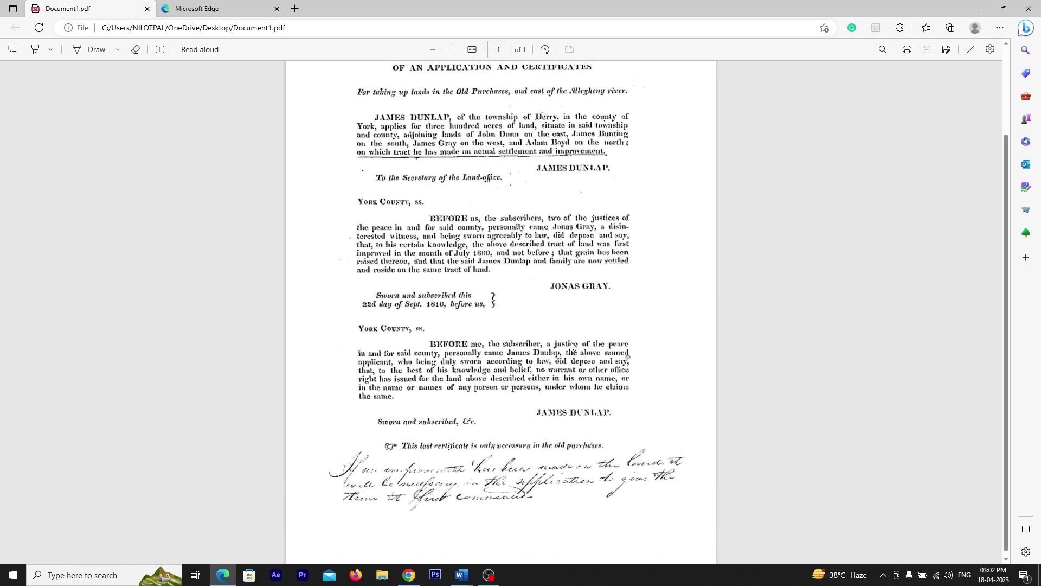
{"action": "scroll", "coordinate": [572, 346], "scroll_direction": "up", "scroll_amount": 2}
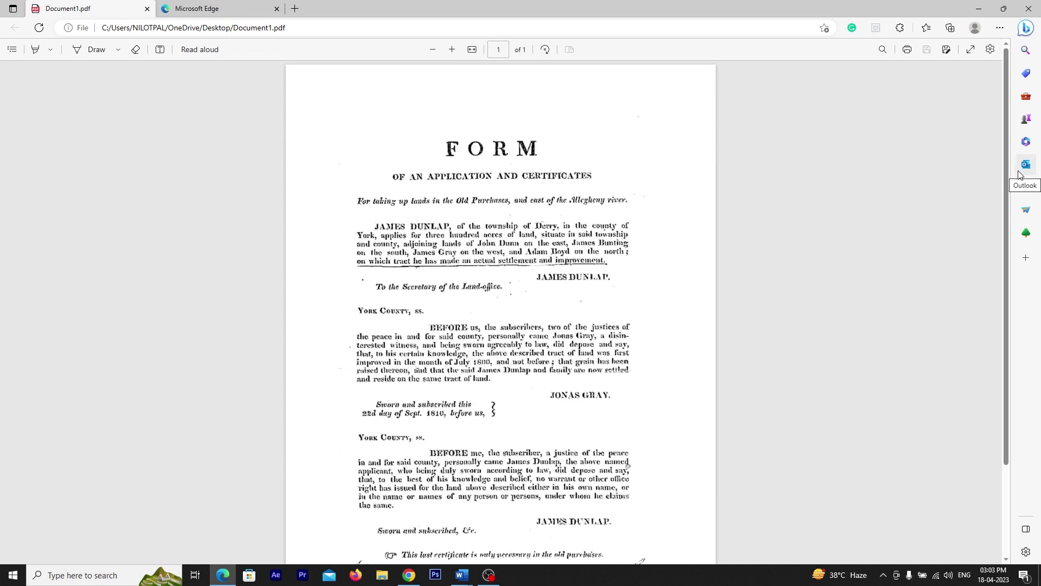